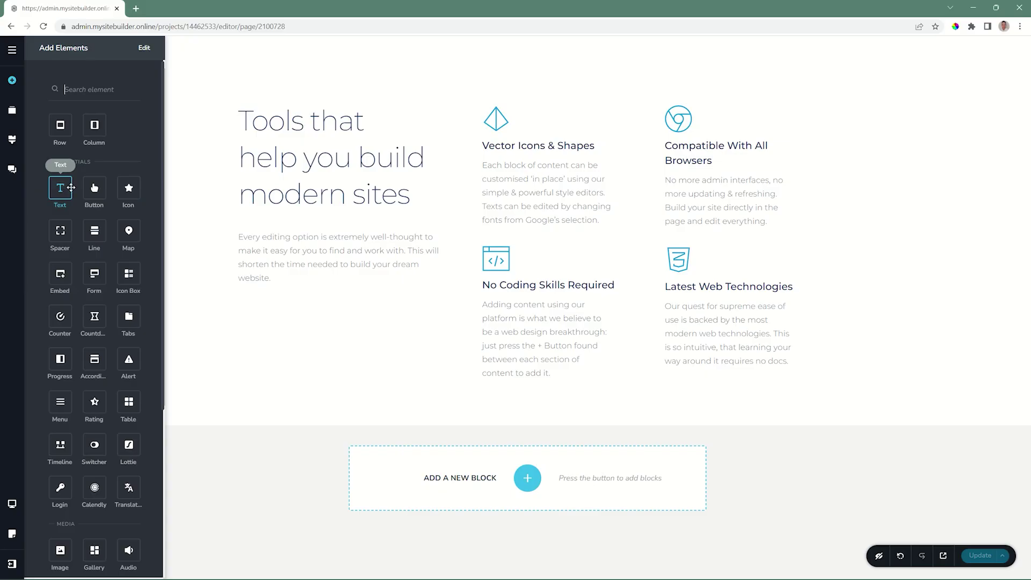
Step: Review the typography presets available for the description paragraph and the site's global text styles
click(273, 158)
click(281, 265)
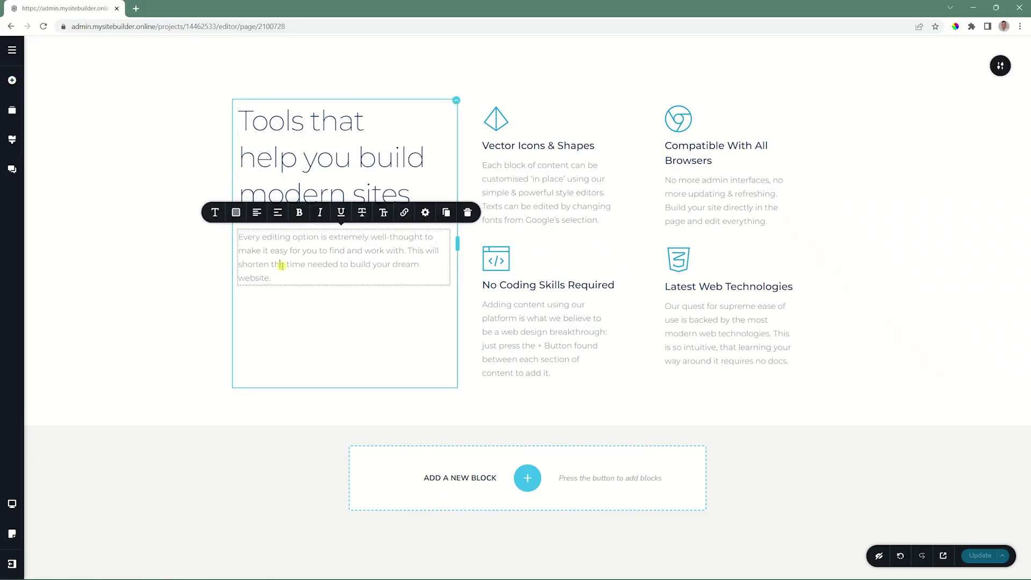
click(215, 212)
click(248, 115)
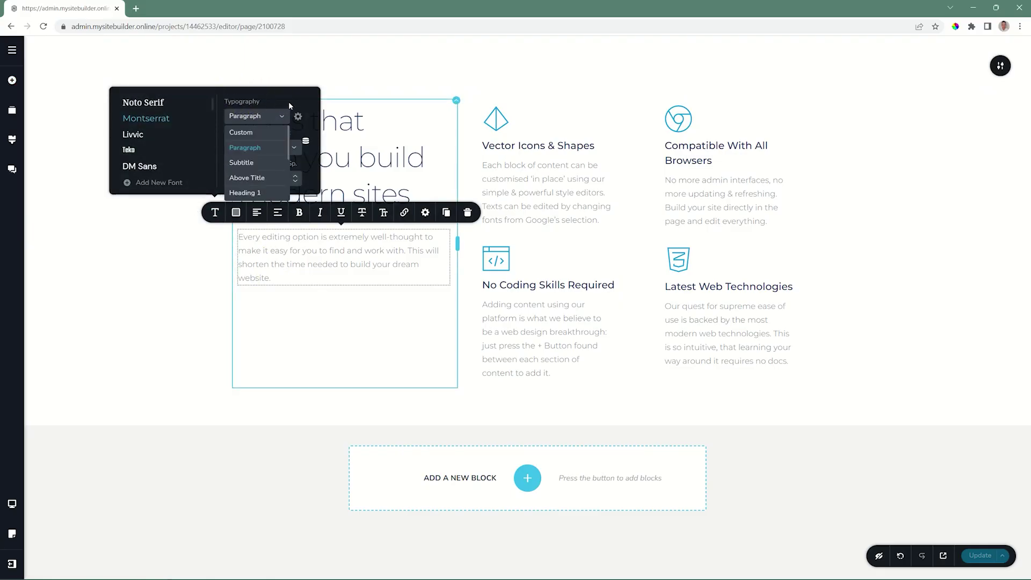
click(11, 140)
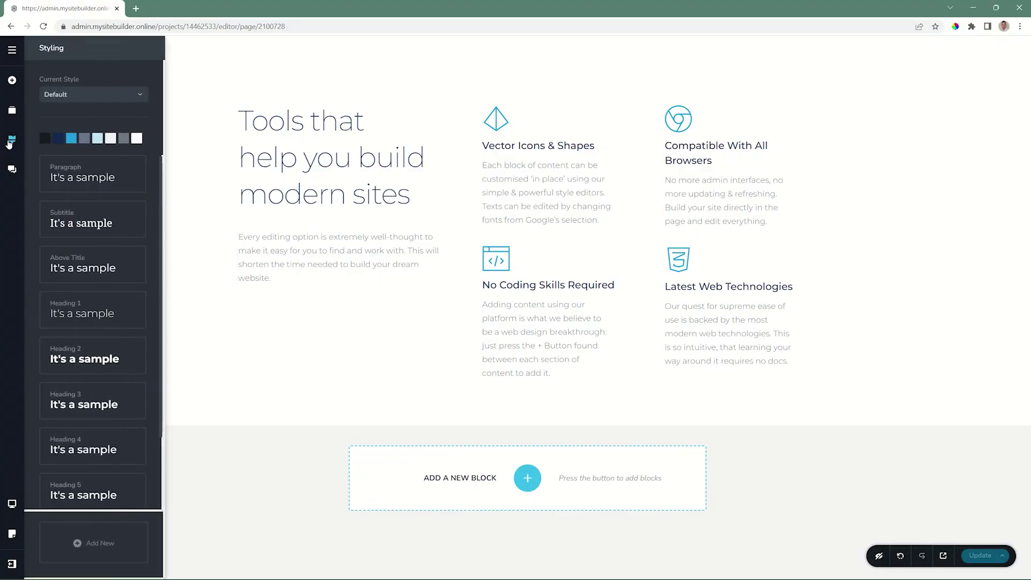
click(315, 157)
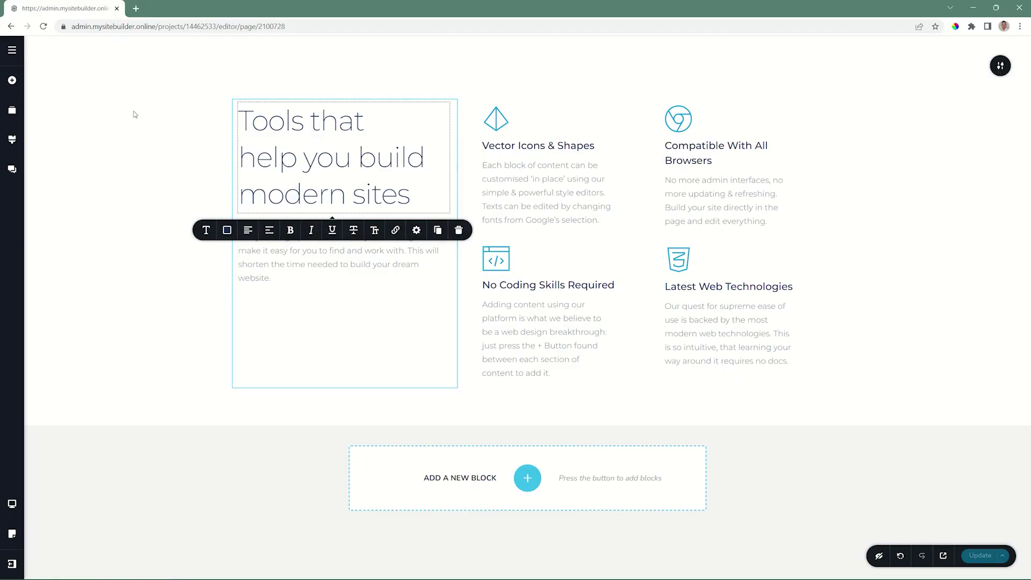
Step: Add a text element below the description paragraph and replace its dummy content with "Bring in your own text."
click(11, 80)
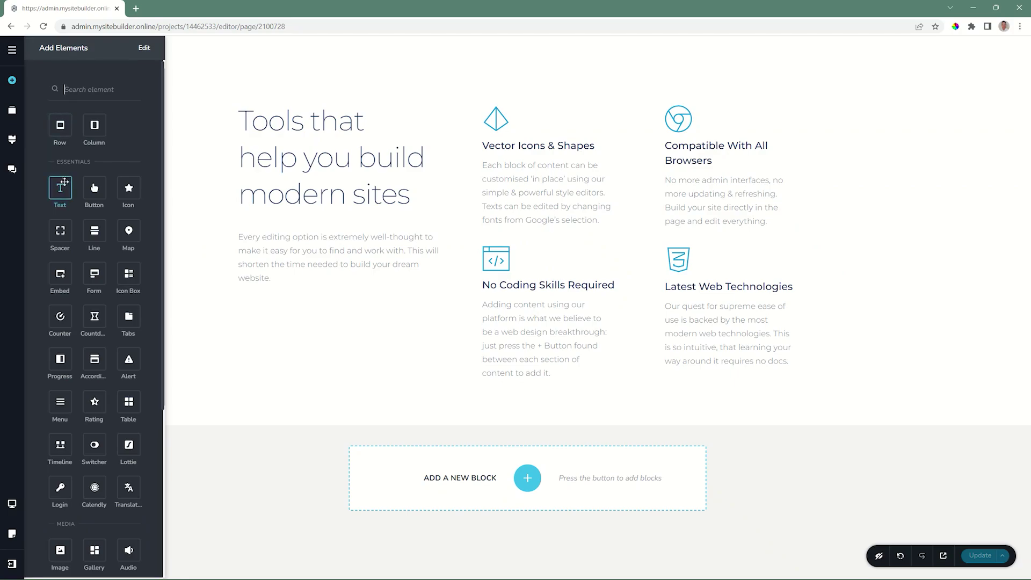
drag(60, 187, 287, 290)
click(281, 313)
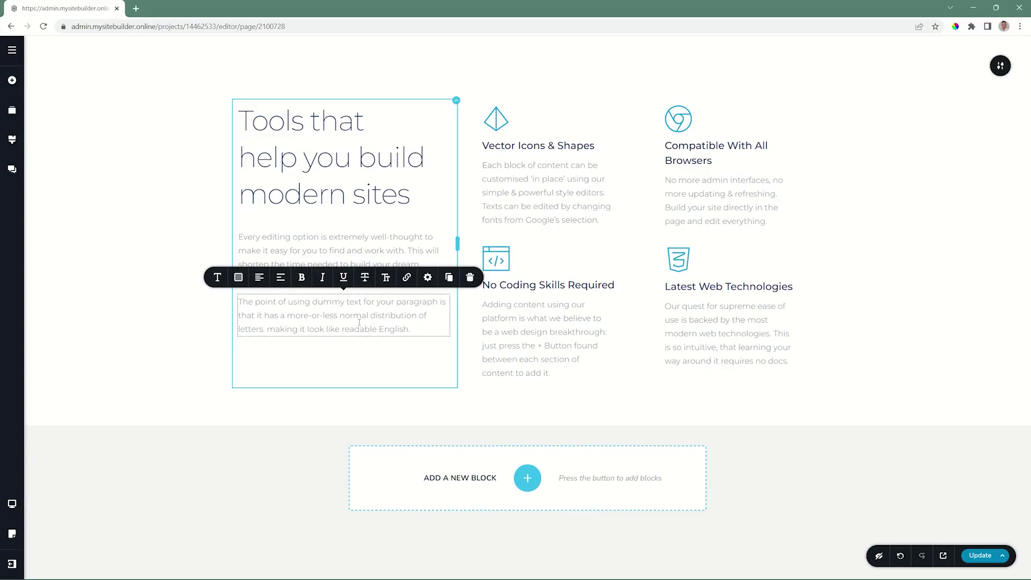
drag(412, 330, 238, 302)
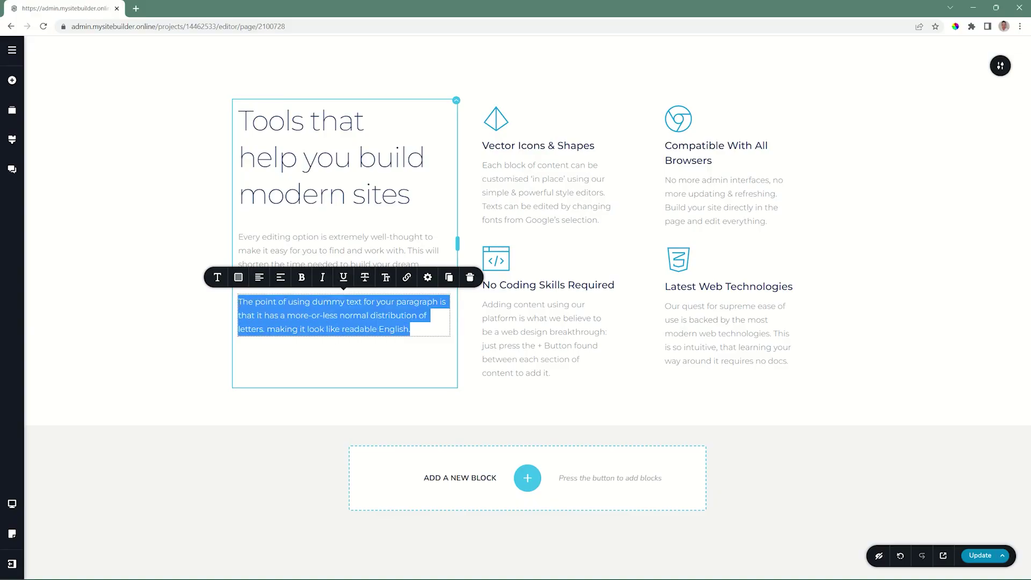
text(P)
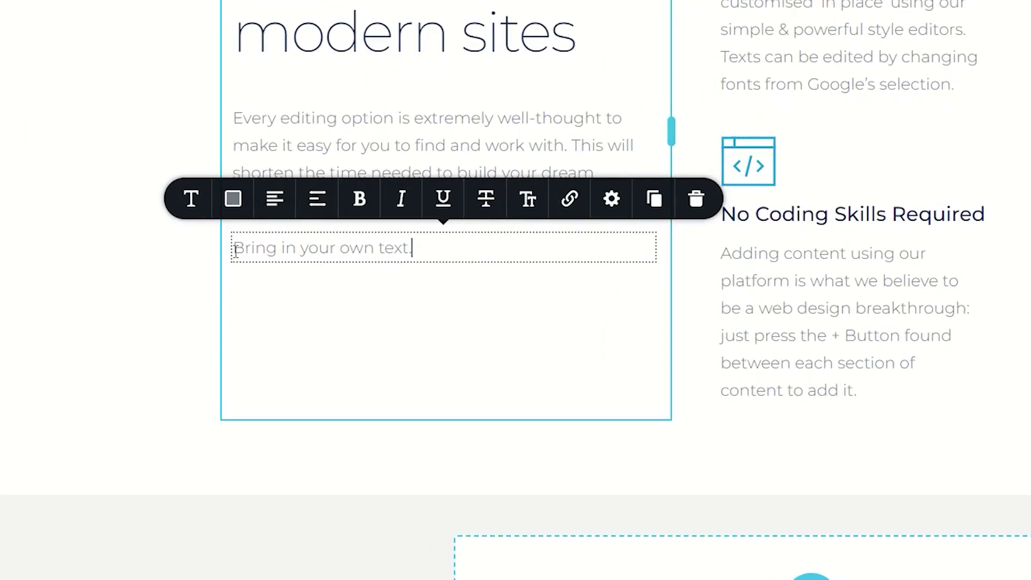
Step: Cycle the new text line's alignment until it is justified
click(277, 204)
click(277, 204)
click(277, 204)
Step: Try bold, italic, underline, strikethrough and uppercase on the new text line one by one, removing each again
click(359, 202)
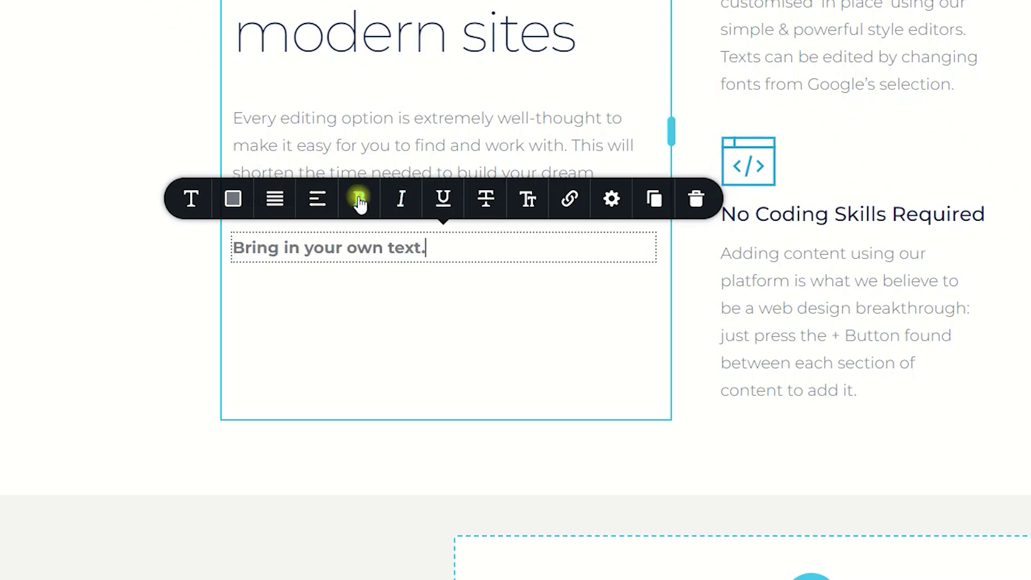
click(359, 202)
click(400, 202)
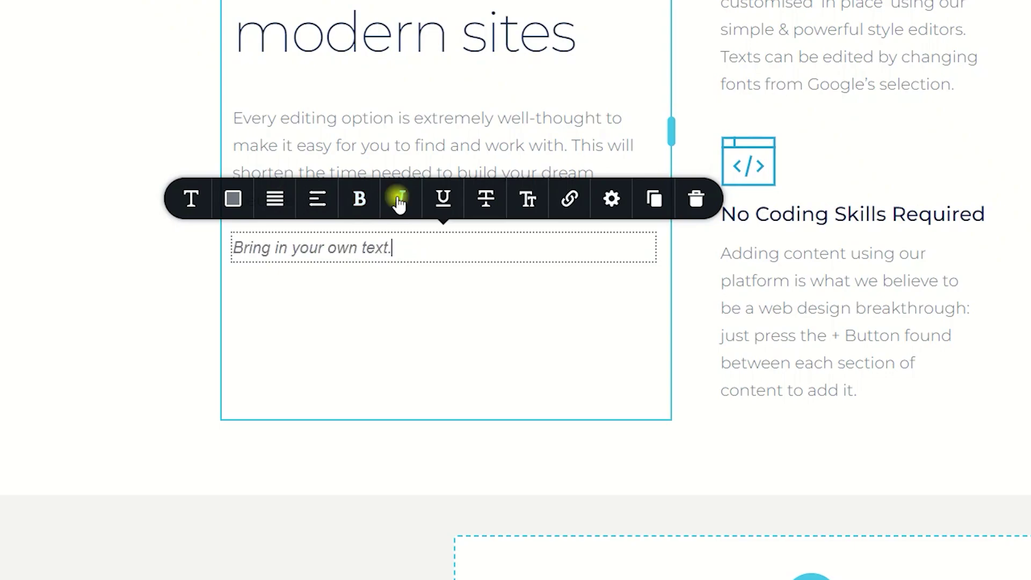
click(401, 202)
click(438, 203)
click(439, 204)
click(487, 202)
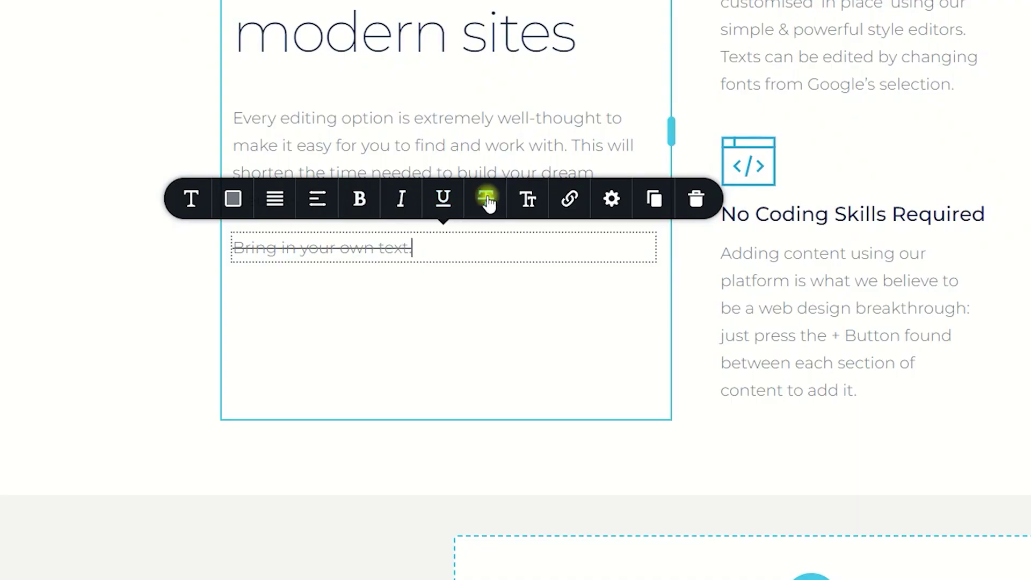
click(488, 203)
click(533, 203)
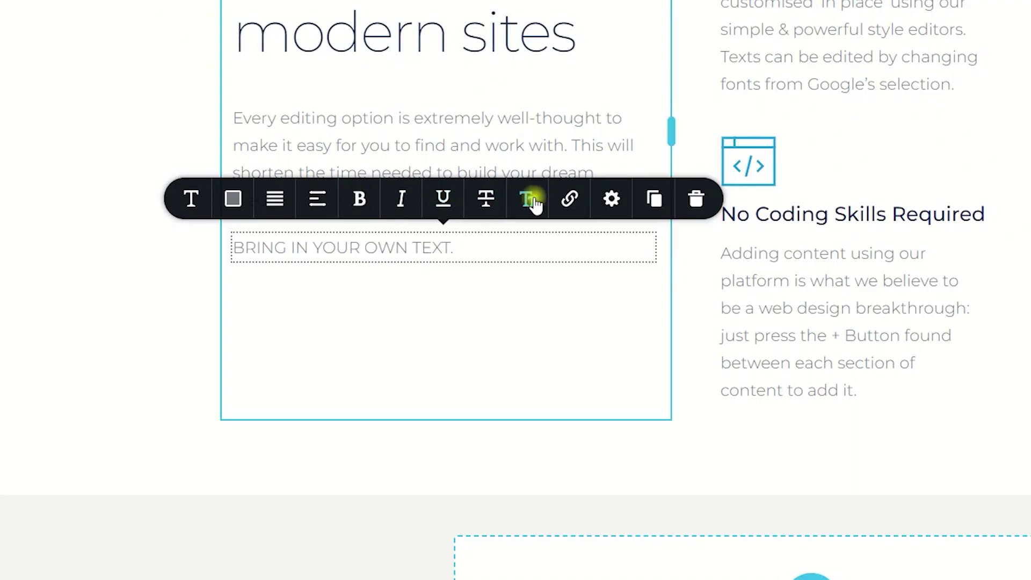
click(534, 204)
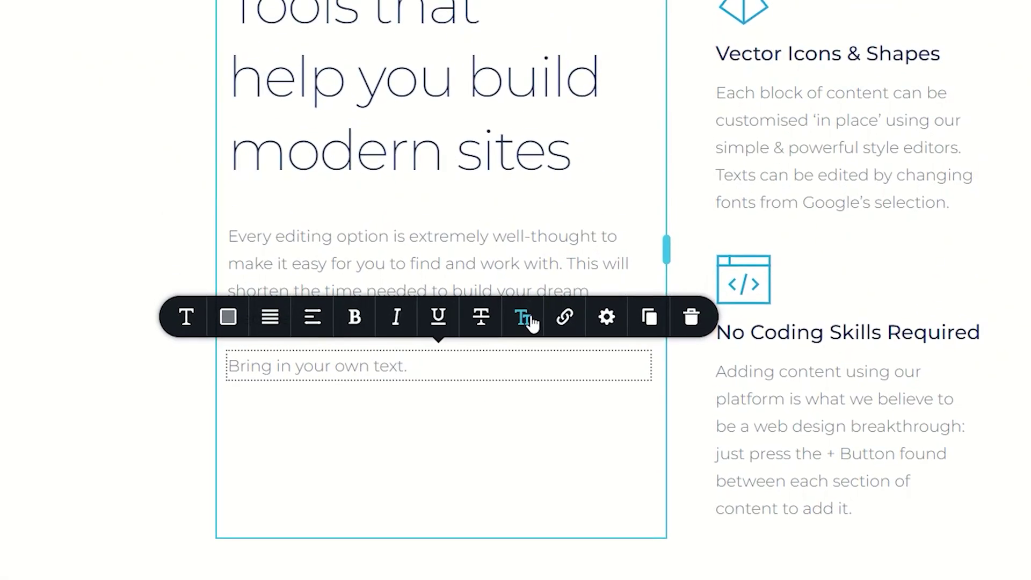
Step: Examine the URL, File and Popup link options for the new text line
click(564, 318)
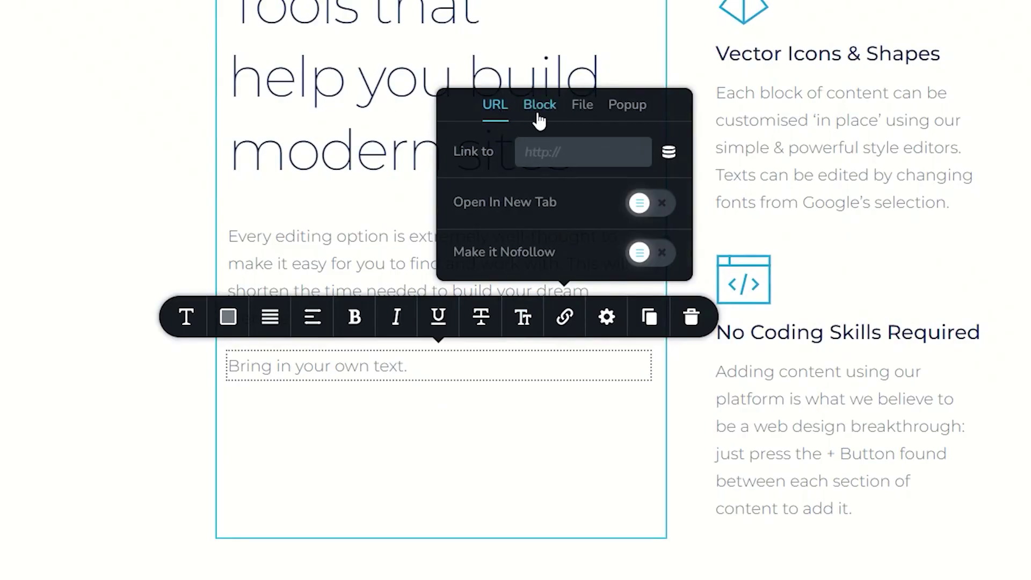
click(589, 107)
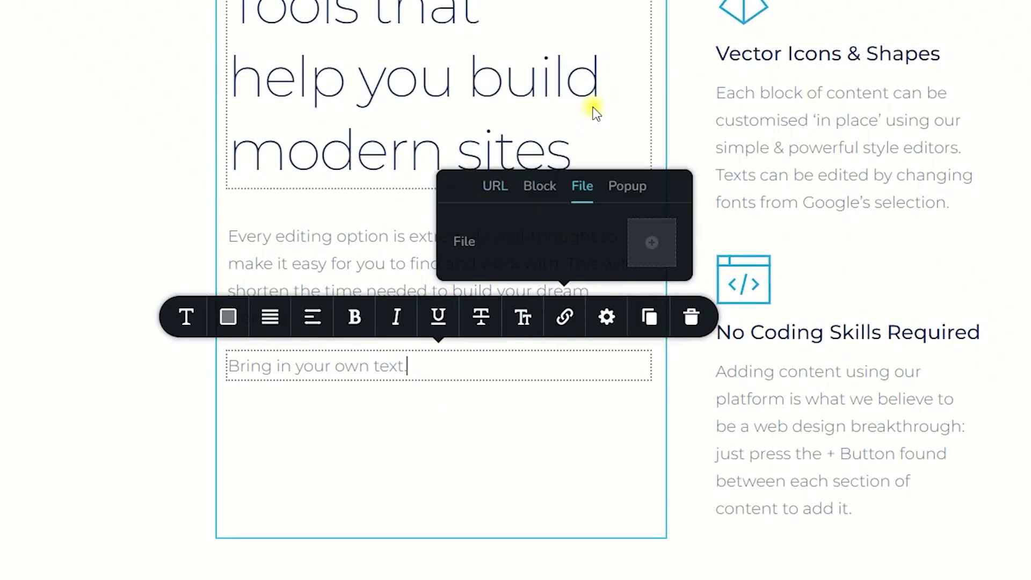
click(626, 189)
click(489, 142)
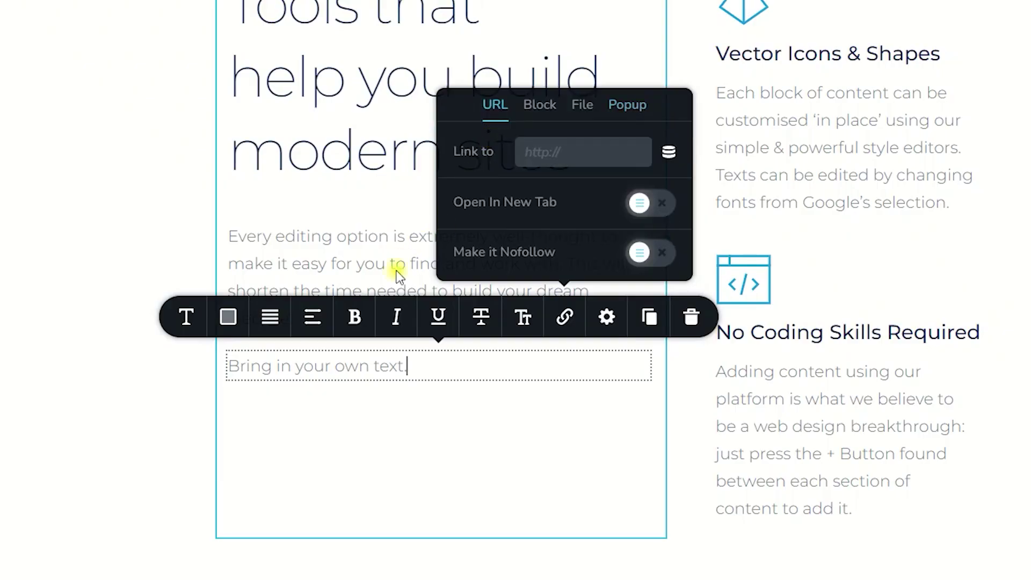
Step: Check the link options with only the end of the new line selected, then select and deselect the whole line
drag(335, 367, 406, 365)
click(564, 316)
click(419, 366)
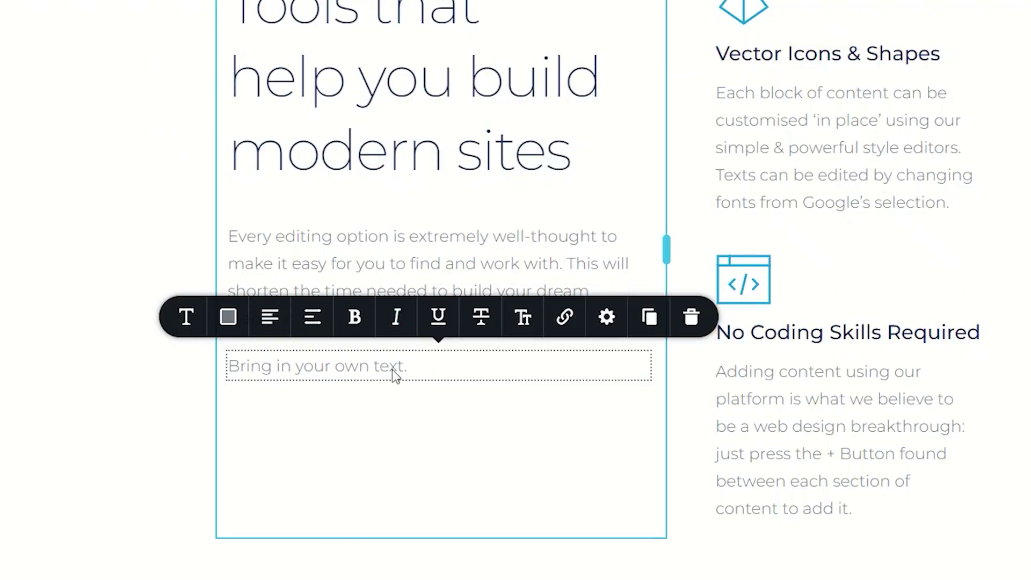
triple_click(410, 368)
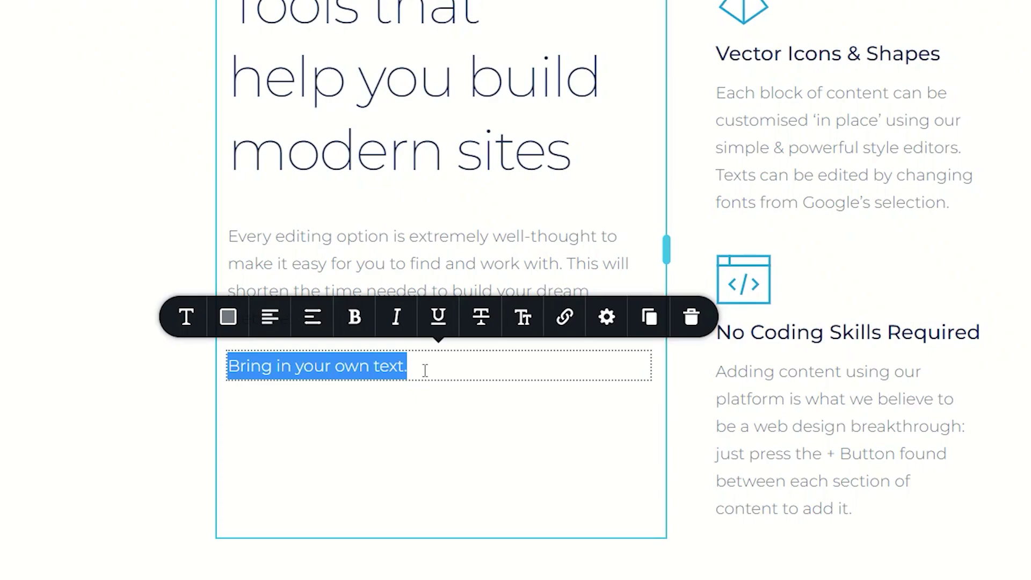
click(425, 371)
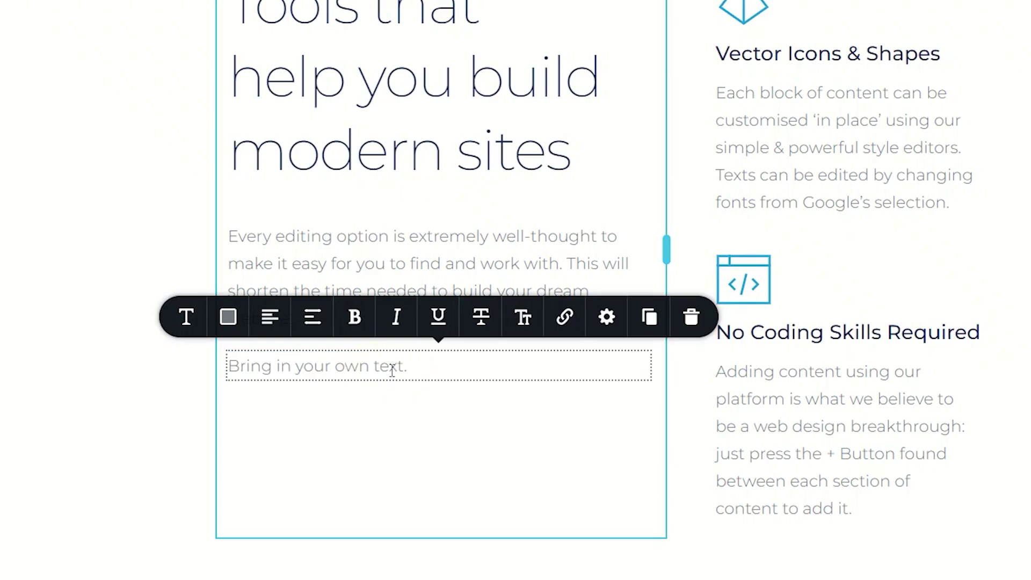
Step: Try Palanquin, Palanquin Dark and Kaushan Script on the new text line, and set its font to Comfortaa
click(186, 317)
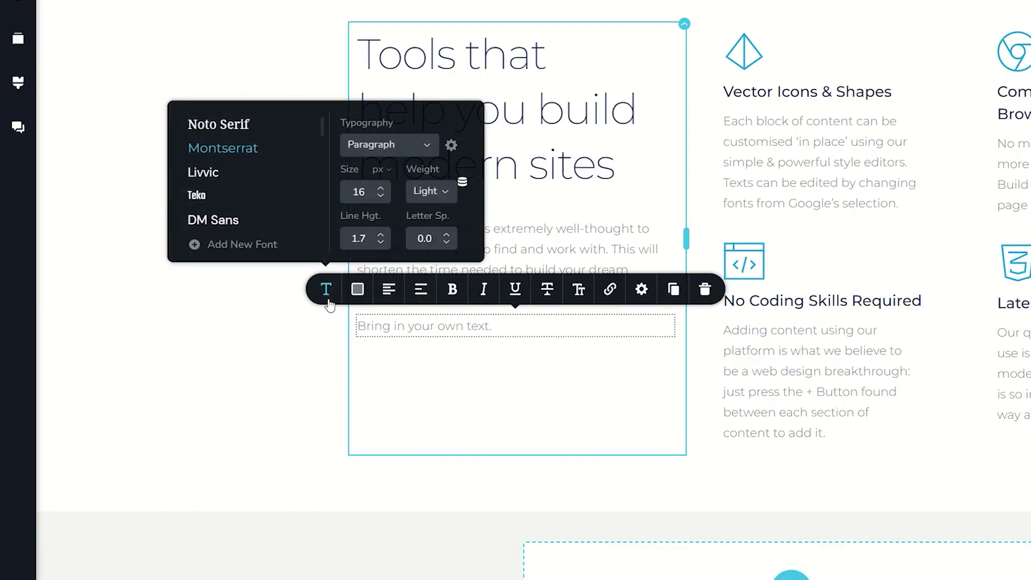
scroll(223, 186, down, 3)
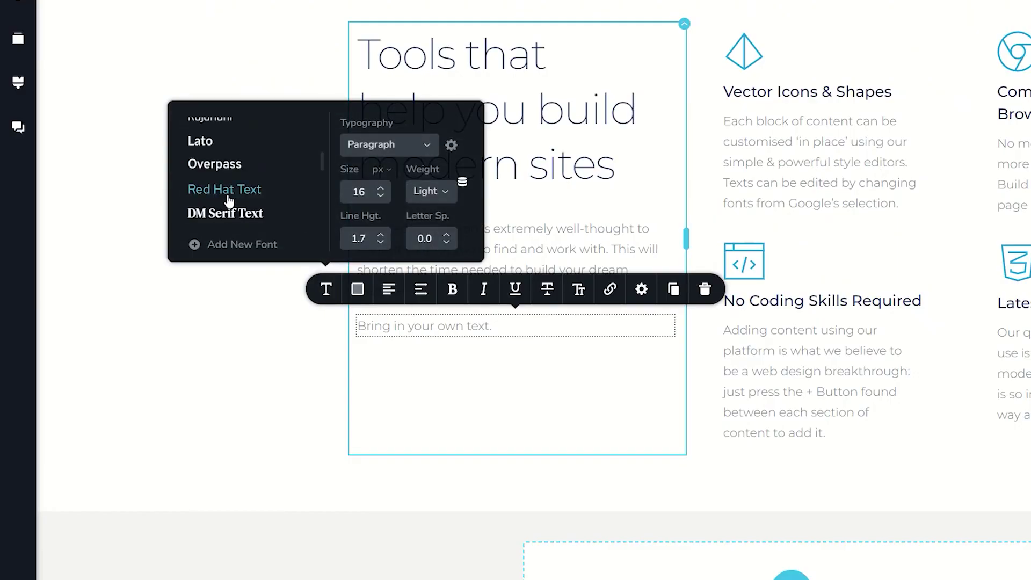
scroll(228, 200, down, 3)
click(215, 136)
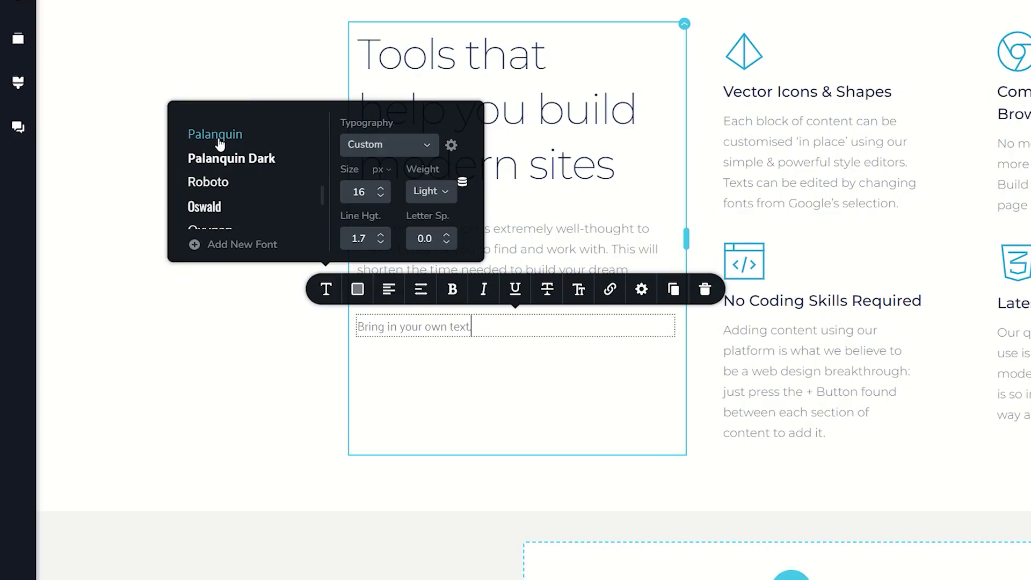
click(221, 157)
scroll(220, 178, down, 3)
click(227, 188)
click(229, 213)
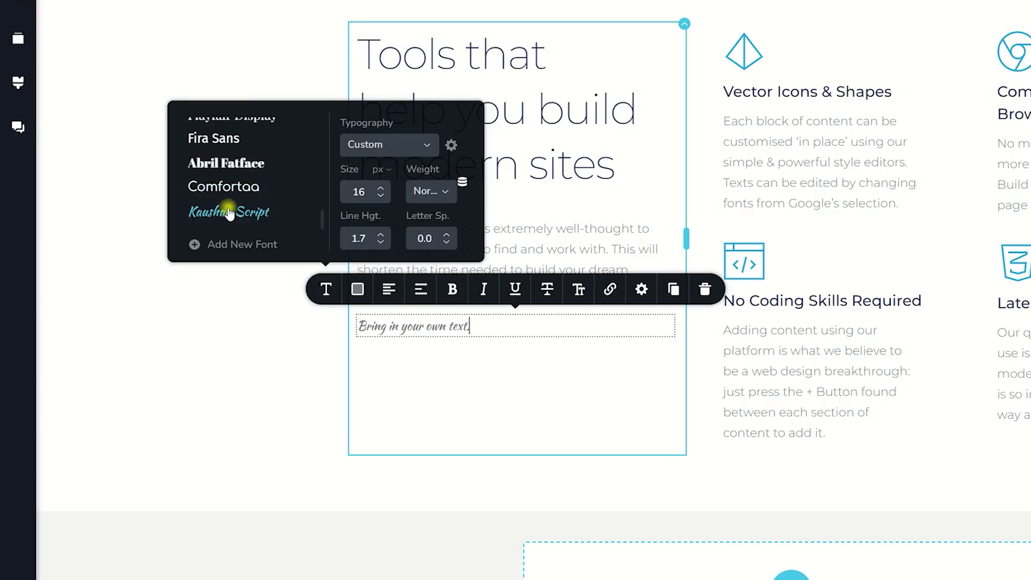
key(ctrl+z)
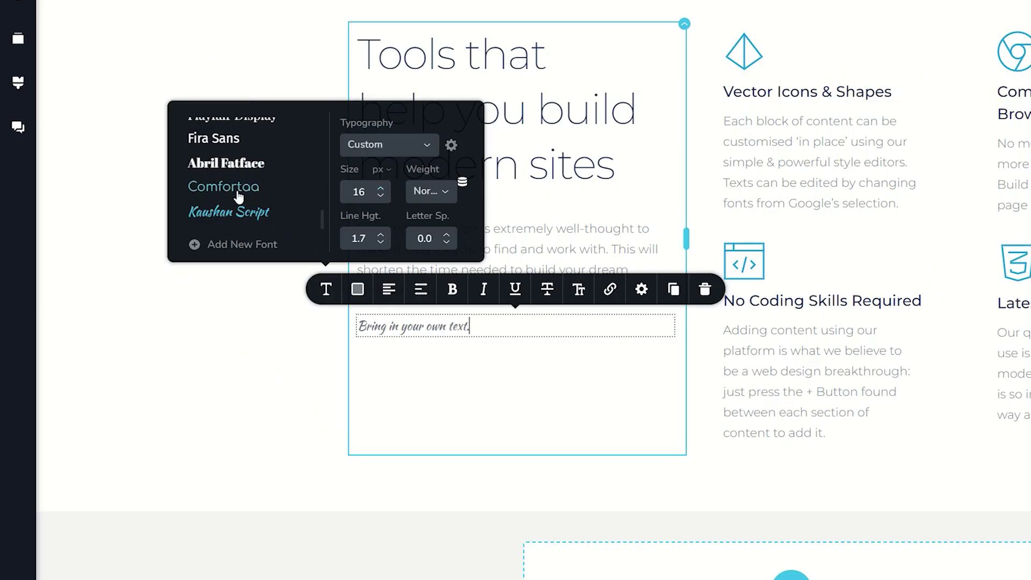
Step: Set the new text line's font size to 20 px and its line height to 1.4
click(382, 189)
click(382, 189)
click(381, 189)
click(381, 189)
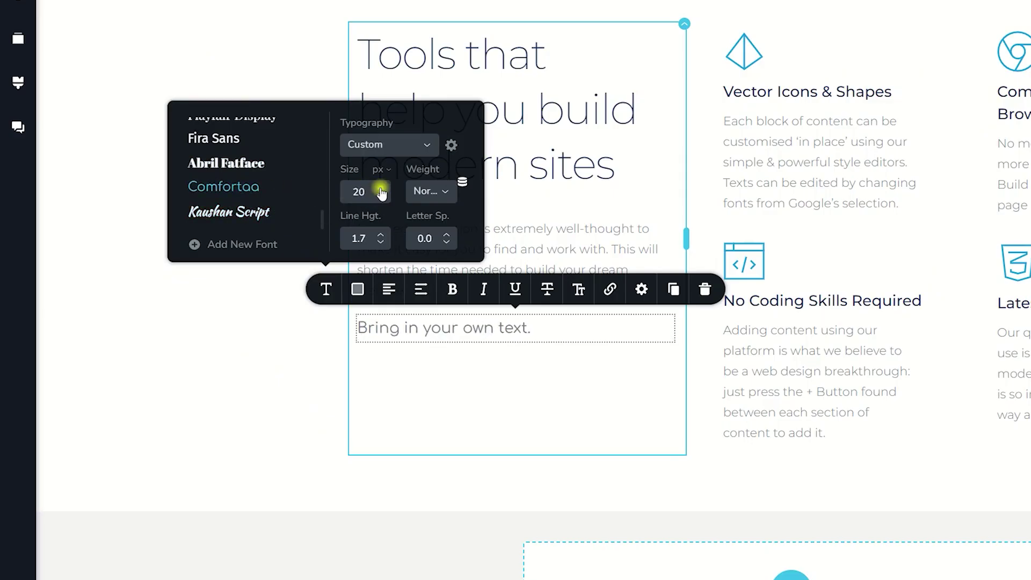
click(380, 243)
click(381, 243)
click(381, 242)
Step: Set the new text line's letter spacing to 0.9 and its weight to semi-bold
click(446, 235)
click(446, 236)
click(446, 237)
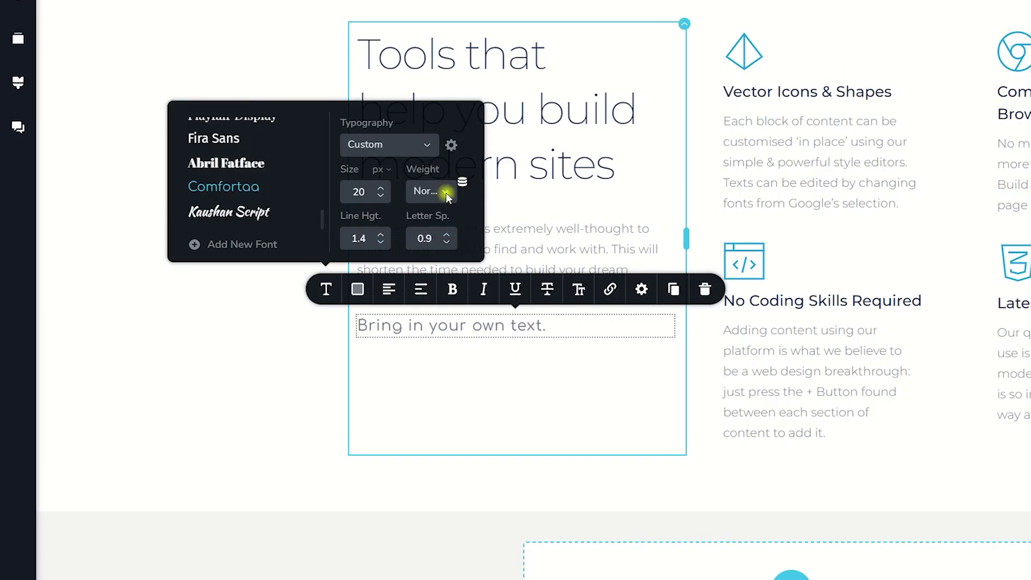
click(444, 191)
click(439, 285)
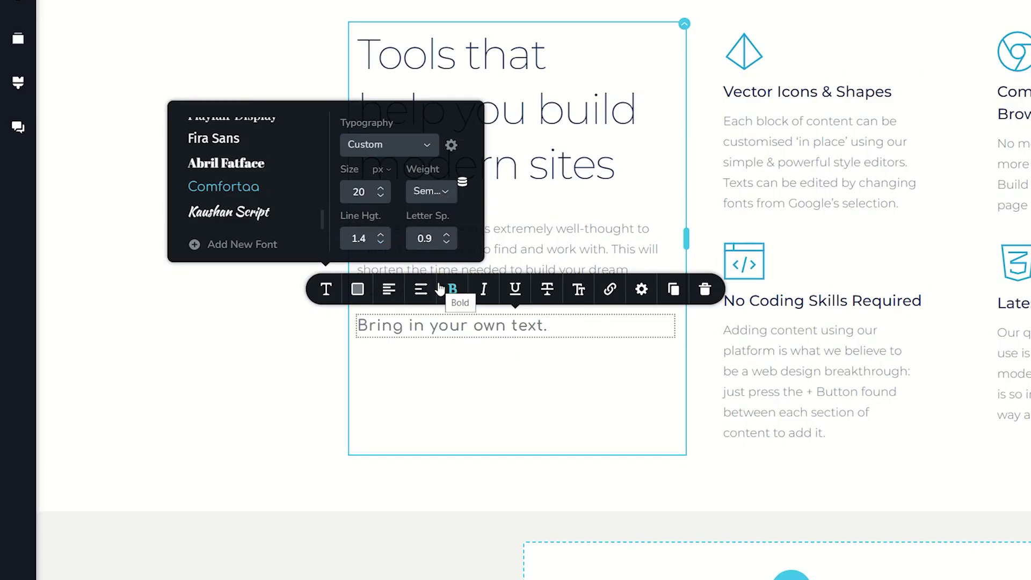
Step: Try the Heading 4 typography preset on the new text line, then return it to the Paragraph preset
click(417, 145)
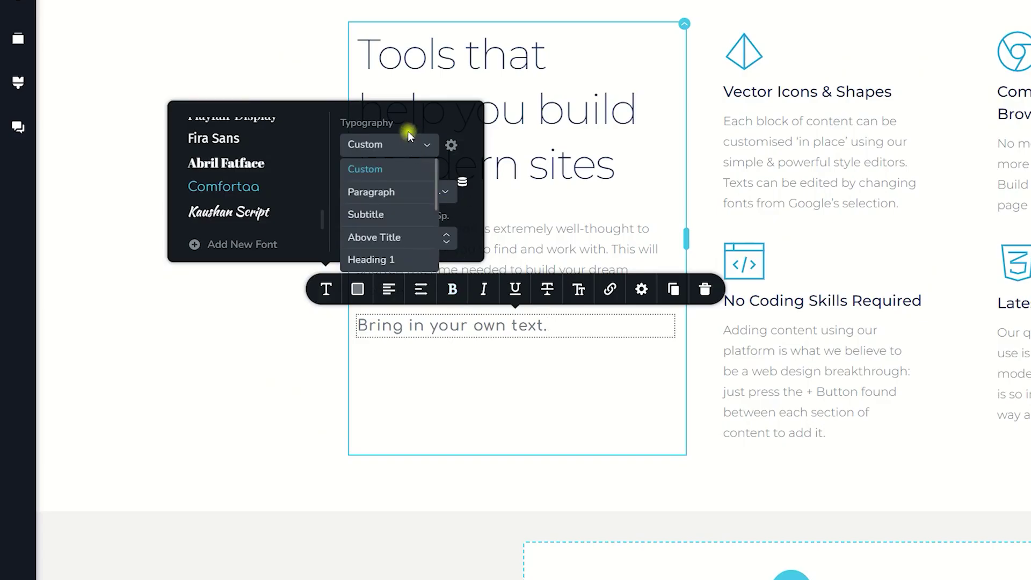
scroll(395, 253, down, 3)
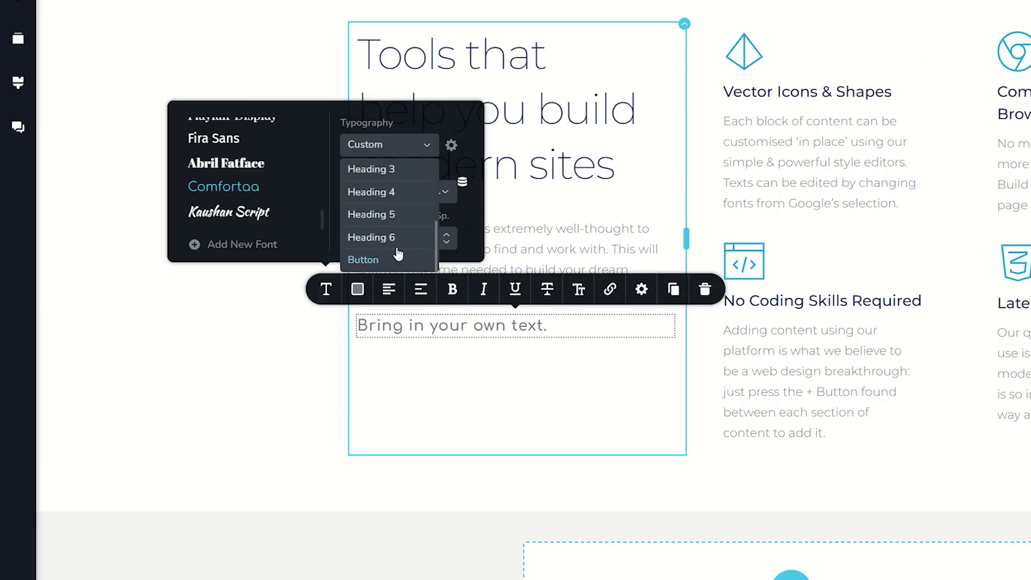
click(380, 195)
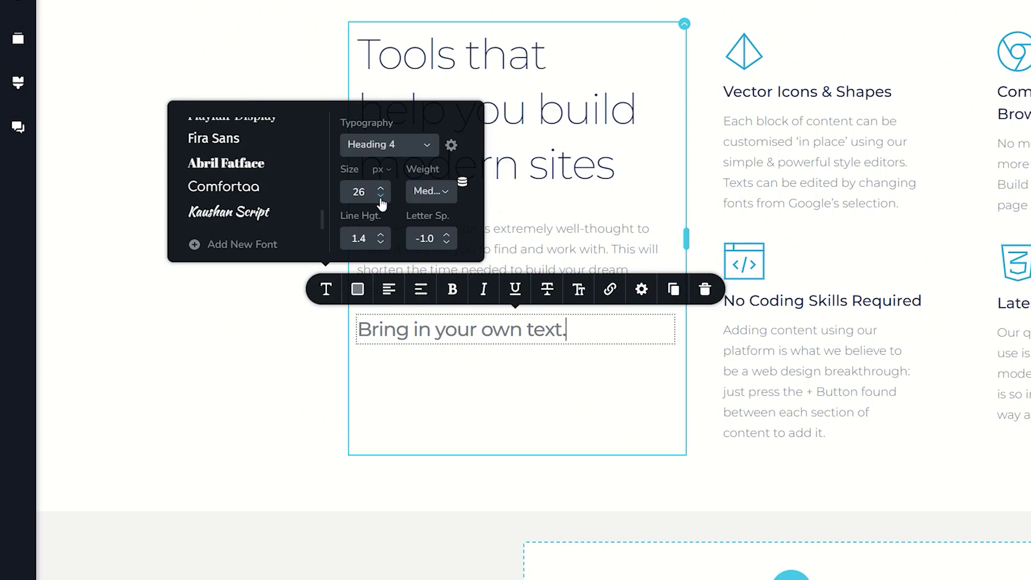
click(400, 144)
click(392, 194)
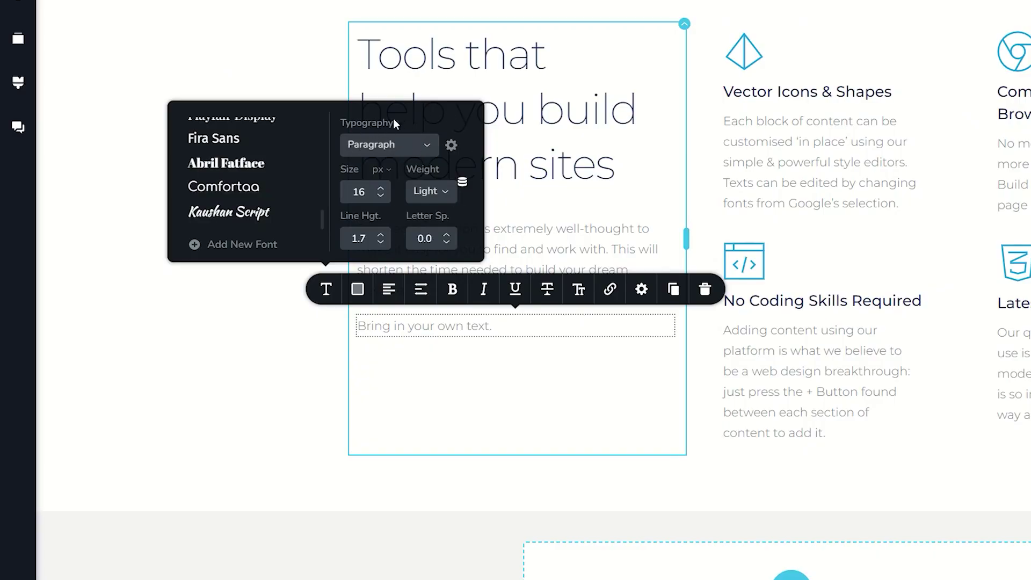
Step: Examine the font settings of the Paragraph style in the site's global styling
click(18, 83)
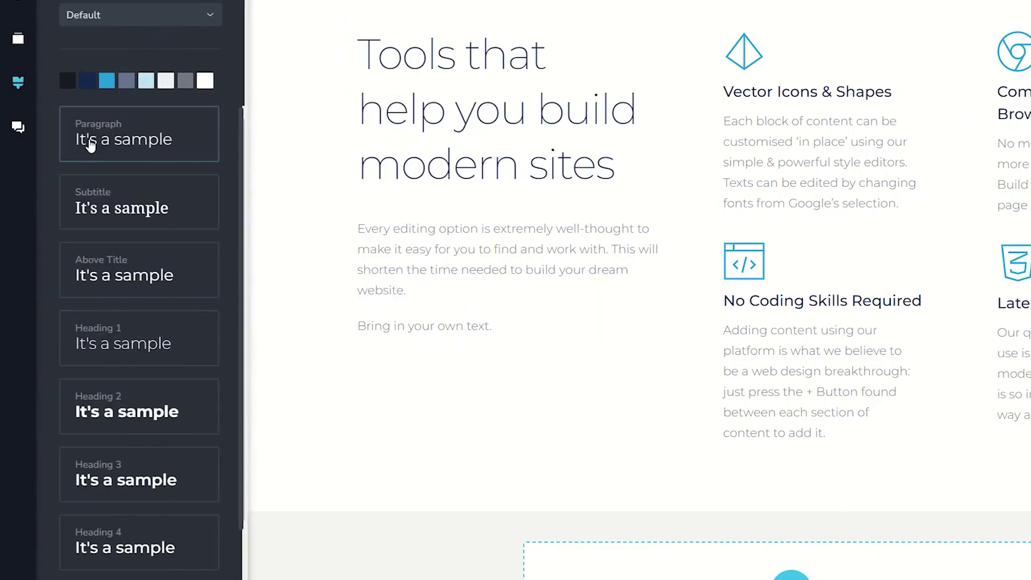
click(102, 137)
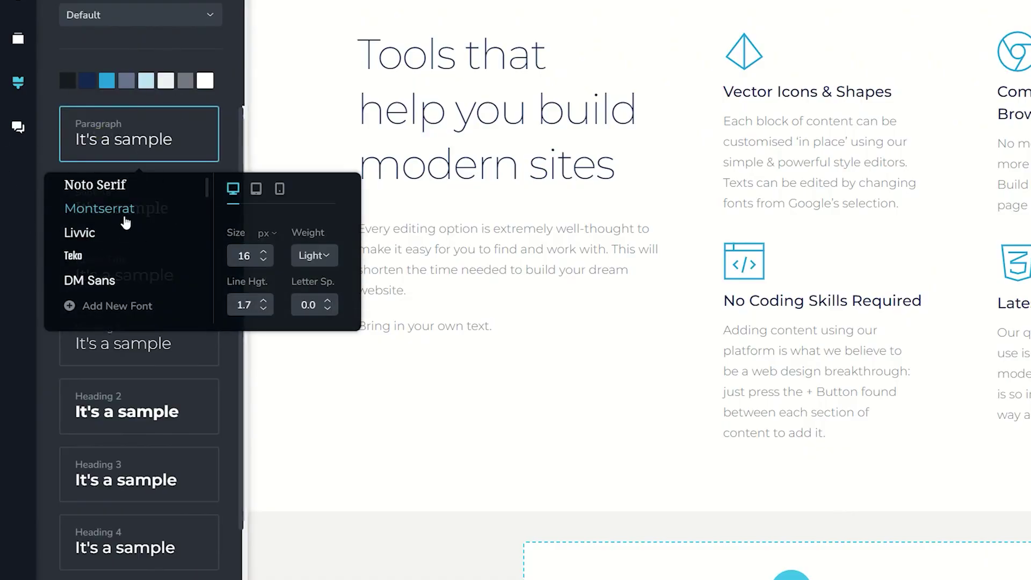
Step: Set the "Bring in your own text." line's color to navy #142850 and view its mask image option
click(468, 326)
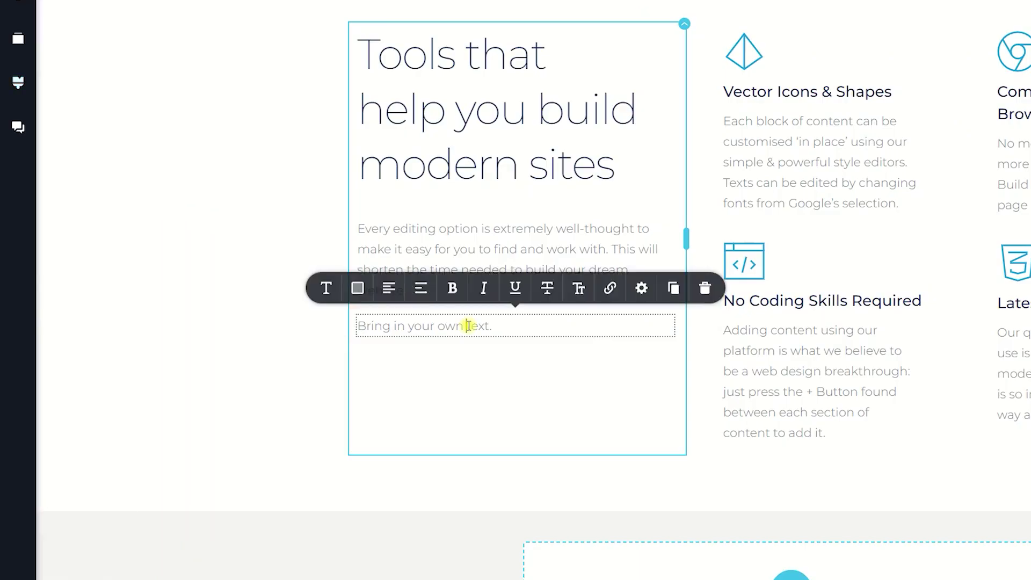
click(358, 290)
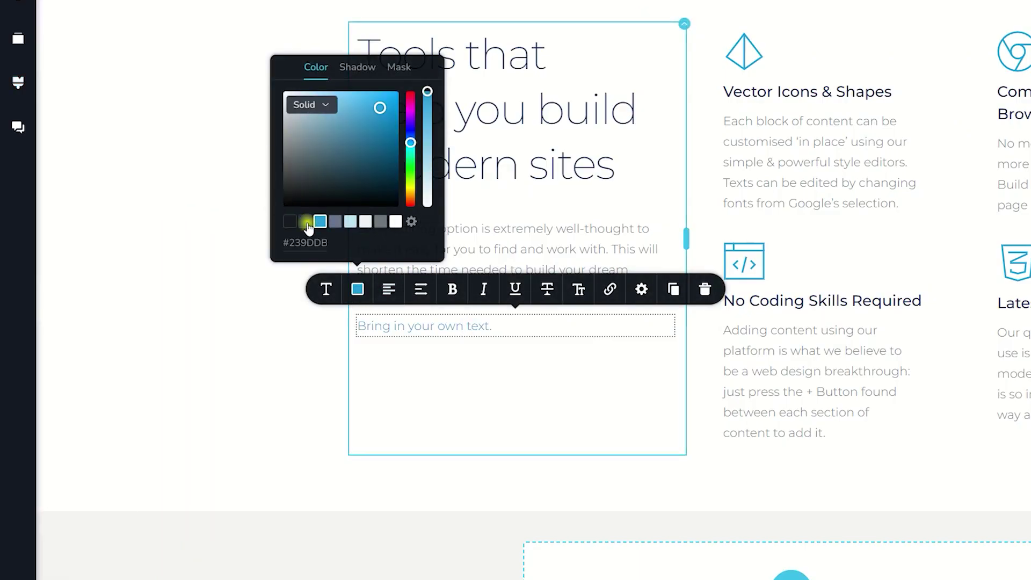
click(305, 222)
click(406, 70)
click(383, 204)
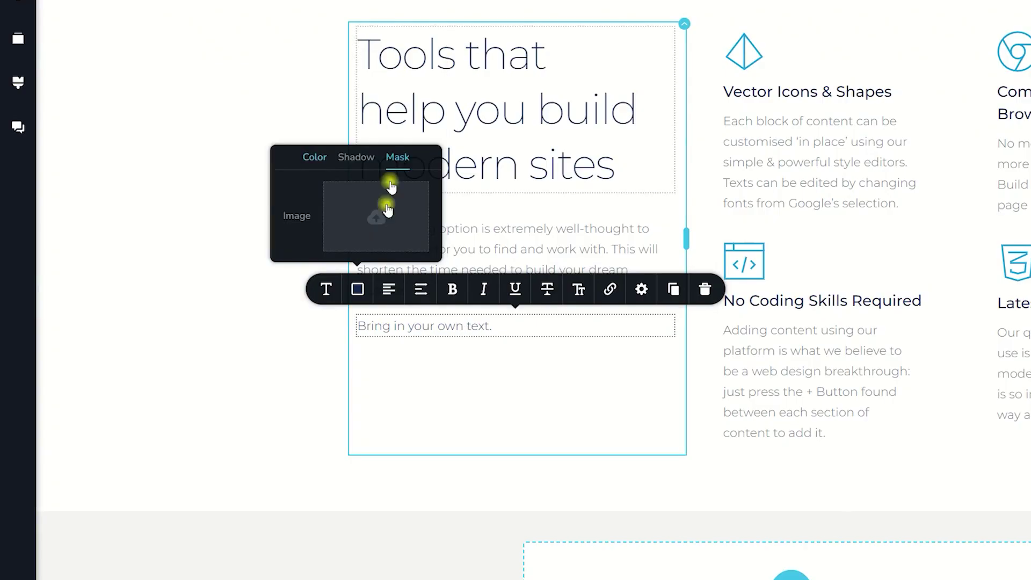
click(314, 160)
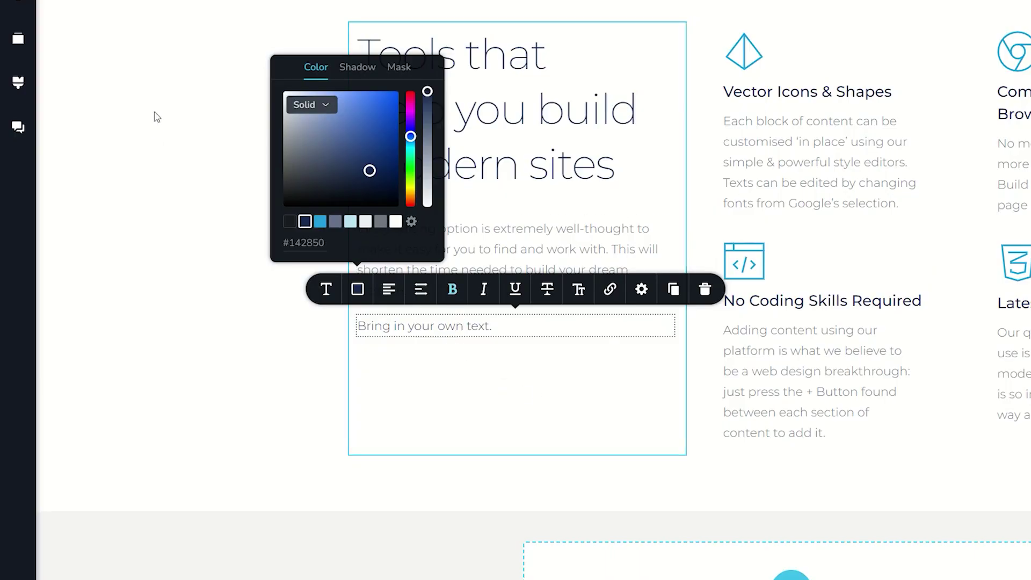
Step: Add two text elements below the "Bring in your own text." line
click(18, 39)
drag(89, 155, 375, 340)
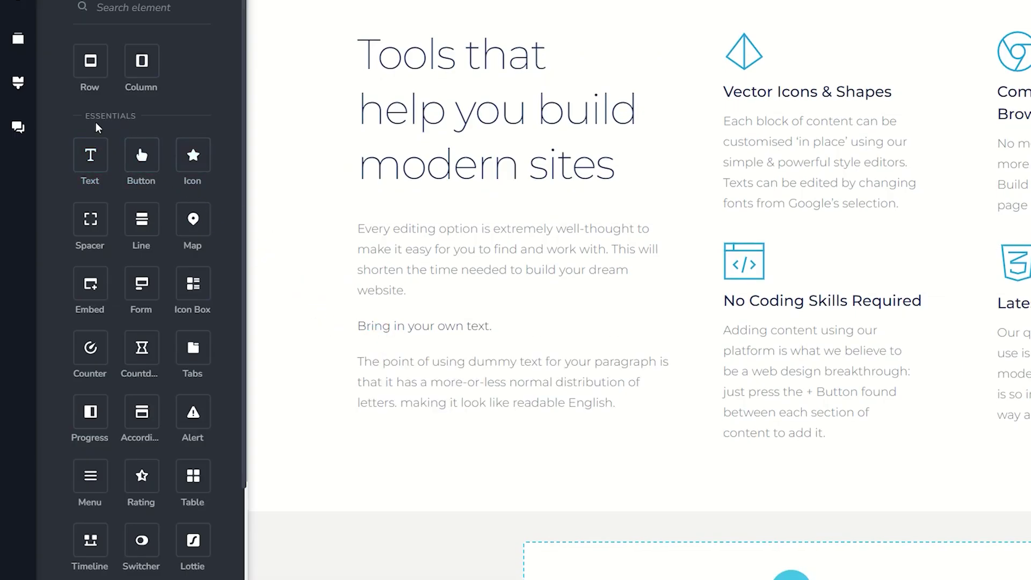
drag(91, 155, 376, 418)
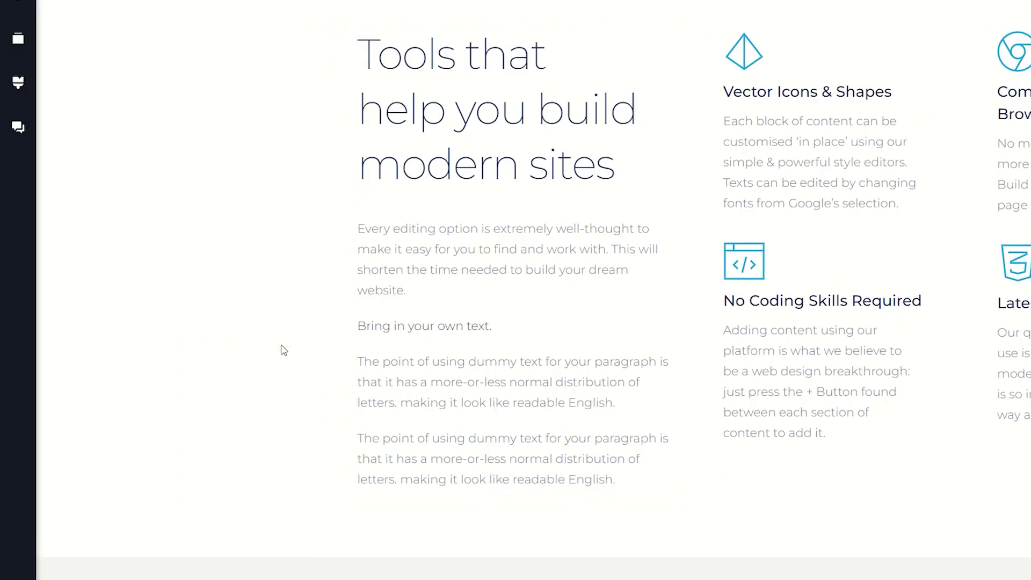
Step: Delete the "Bring in your own text." line and the two dummy-text paragraphs below it
click(439, 324)
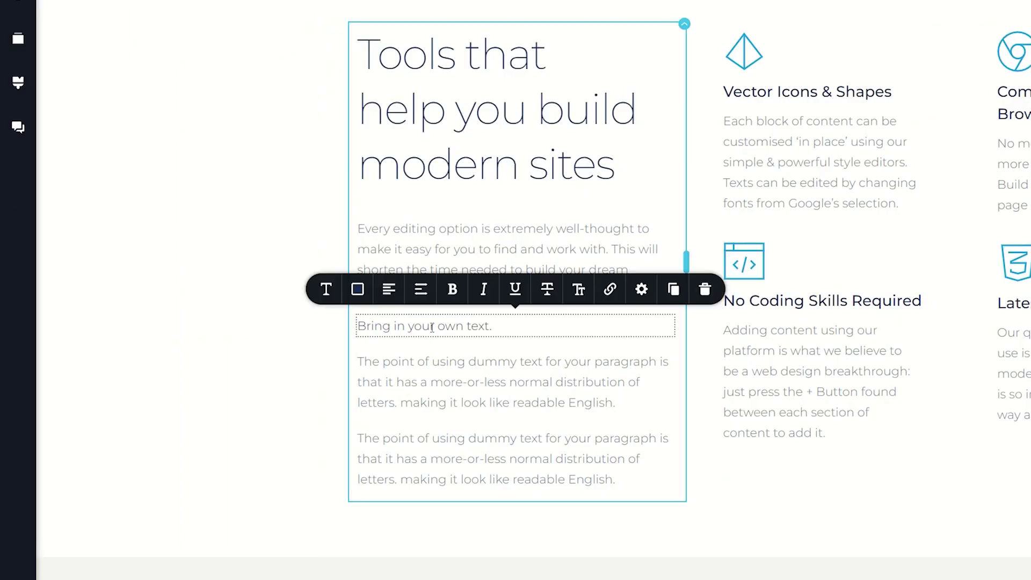
click(705, 288)
click(514, 349)
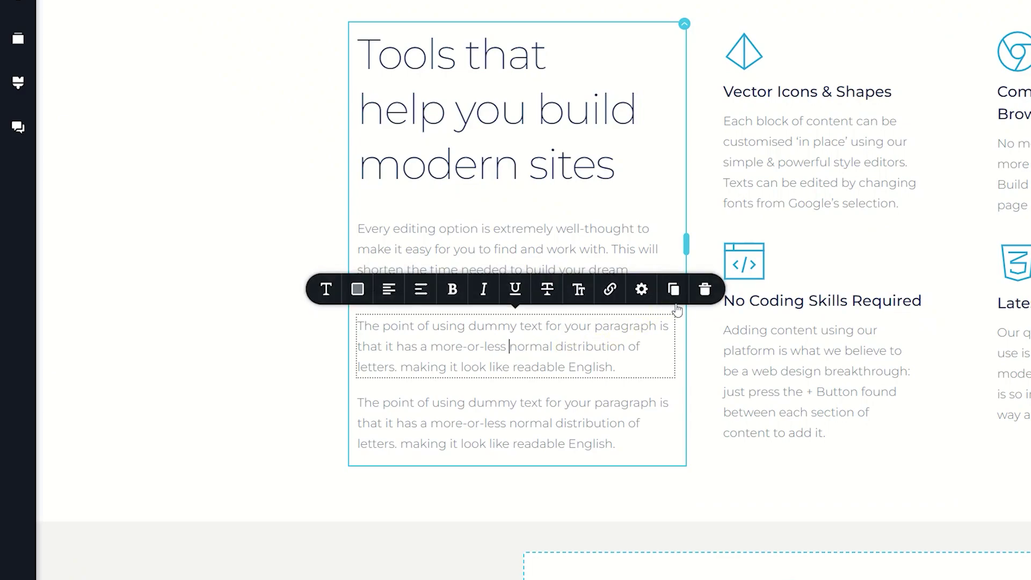
click(705, 286)
click(529, 347)
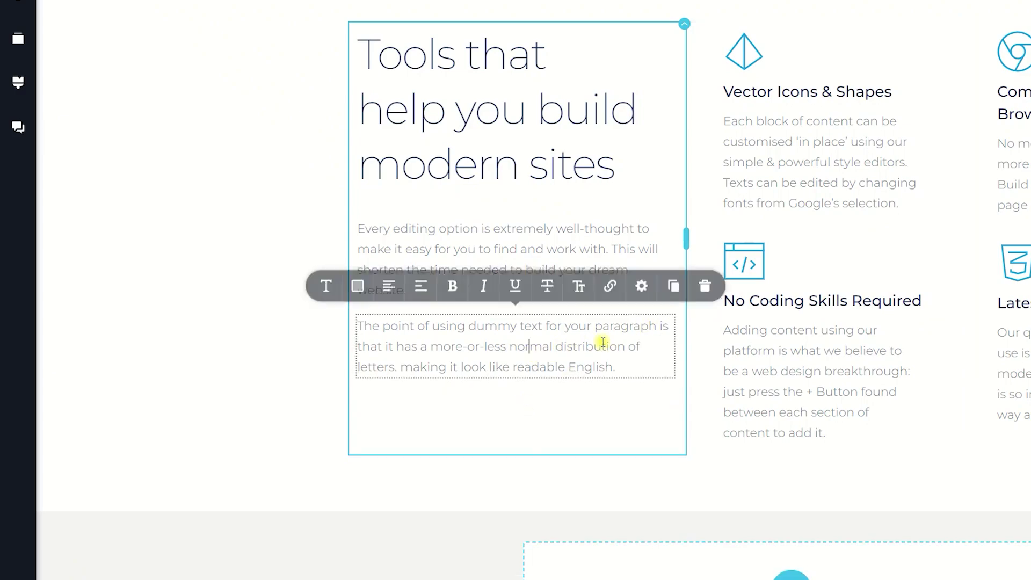
click(706, 287)
Step: Try bold and the different text alignments on the paragraph below the heading, then restore its regular weight and left alignment
click(453, 251)
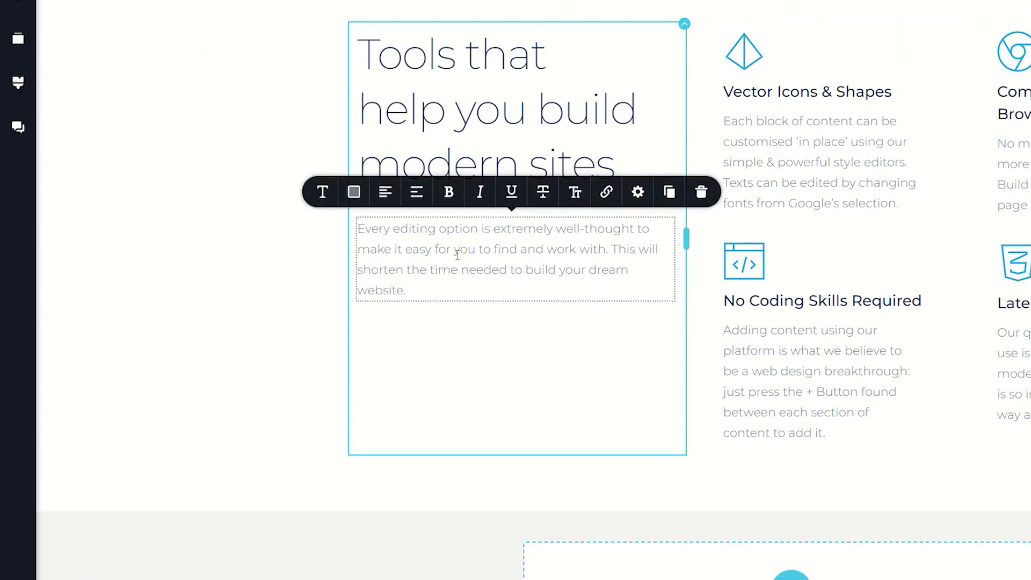
click(446, 192)
click(447, 192)
click(449, 193)
click(449, 193)
click(385, 192)
click(385, 192)
click(384, 192)
click(386, 193)
Step: Insert a line break in the paragraph so that "This will shorten" starts a new line
click(613, 250)
key(Return)
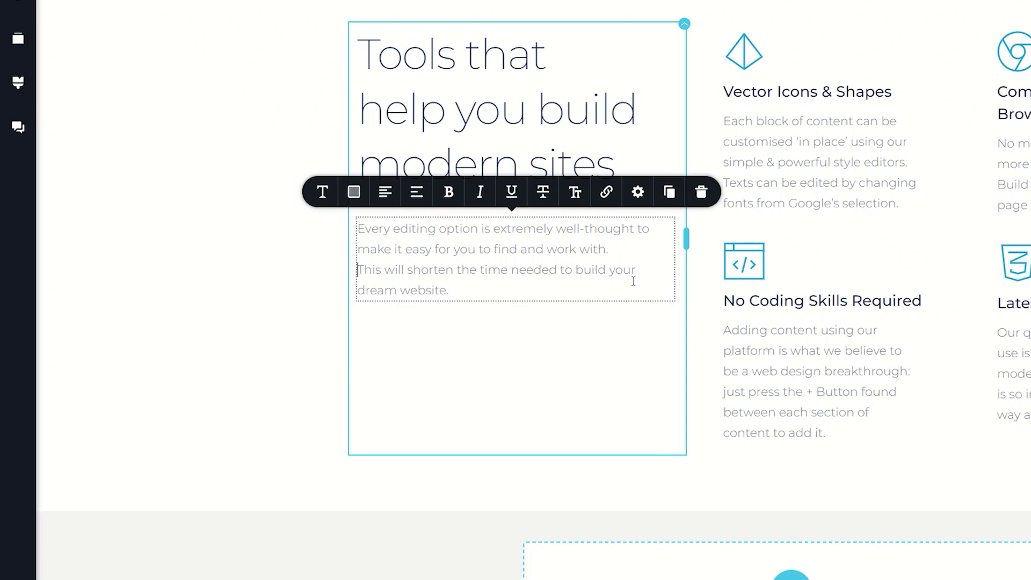
click(532, 229)
click(629, 248)
Step: Try bold on each of the paragraph's two sentences separately, returning each one to regular weight
click(535, 228)
click(450, 193)
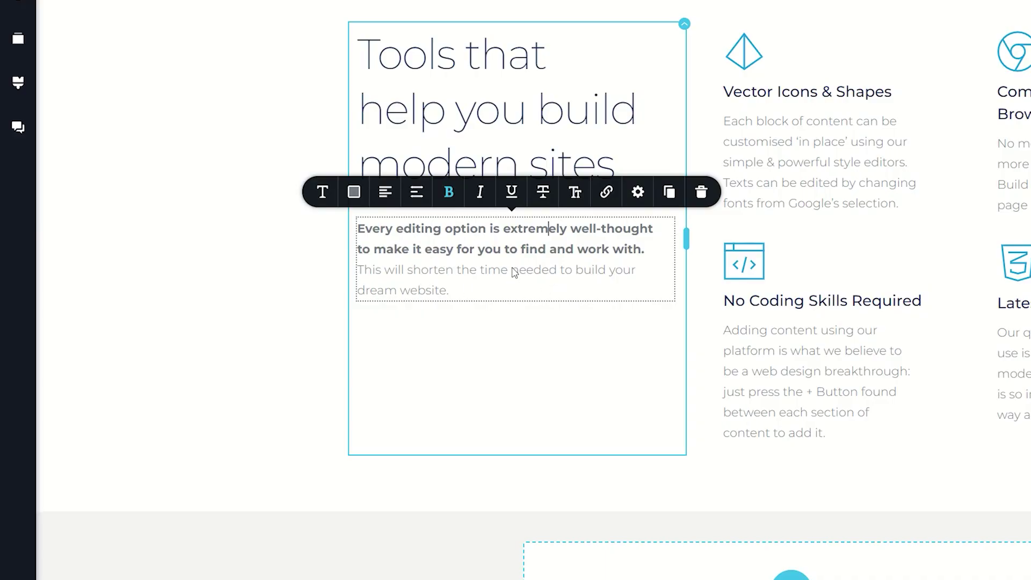
click(449, 192)
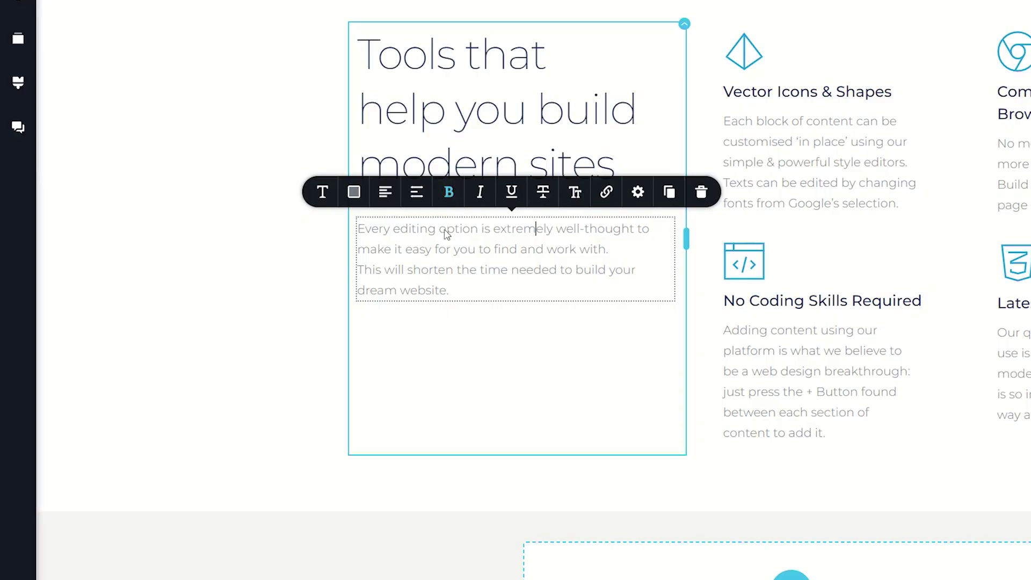
click(439, 273)
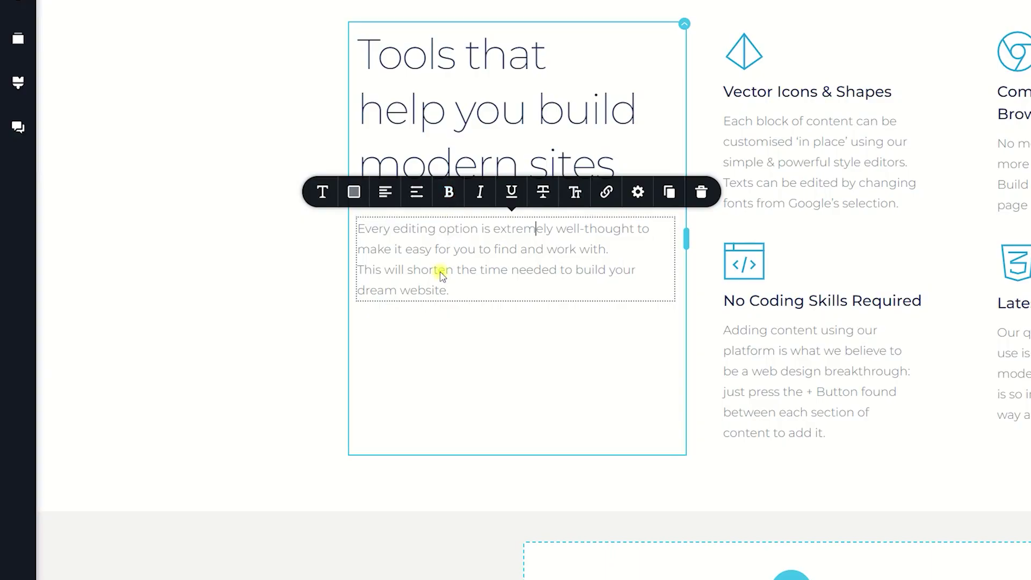
click(451, 200)
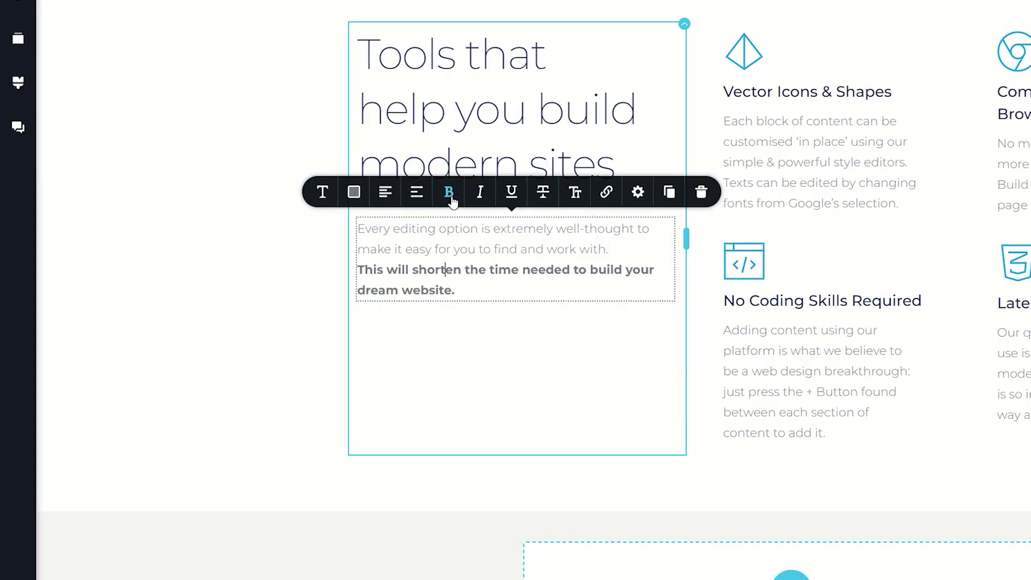
click(452, 199)
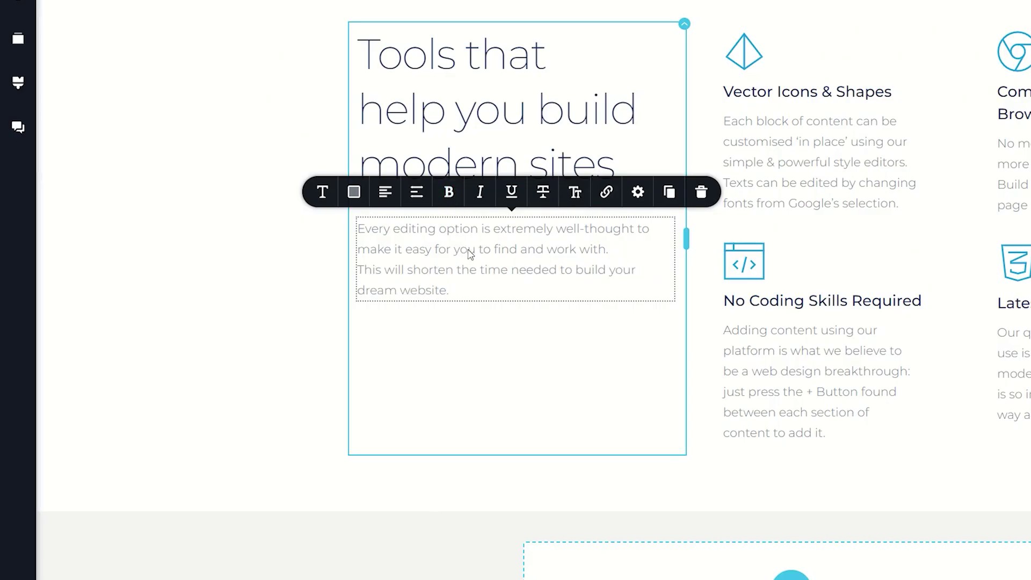
Step: Make the entire paragraph below the heading bold
click(456, 289)
key(ctrl+a)
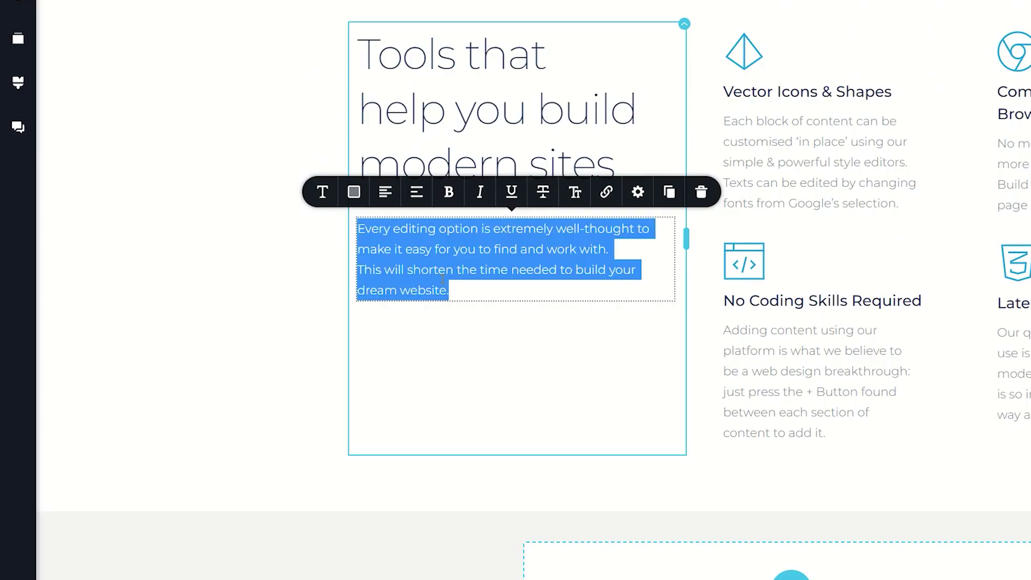
click(450, 193)
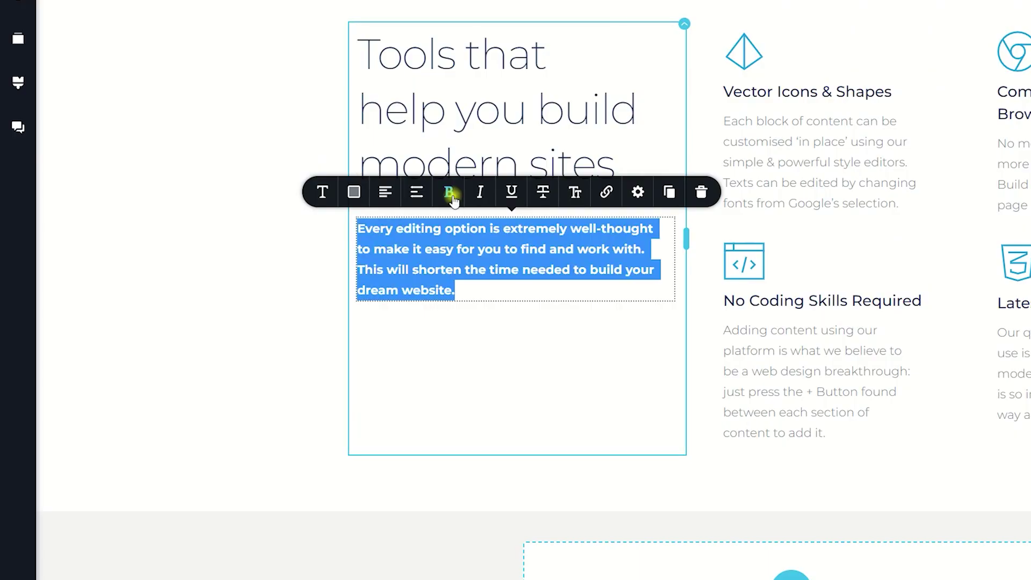
click(498, 292)
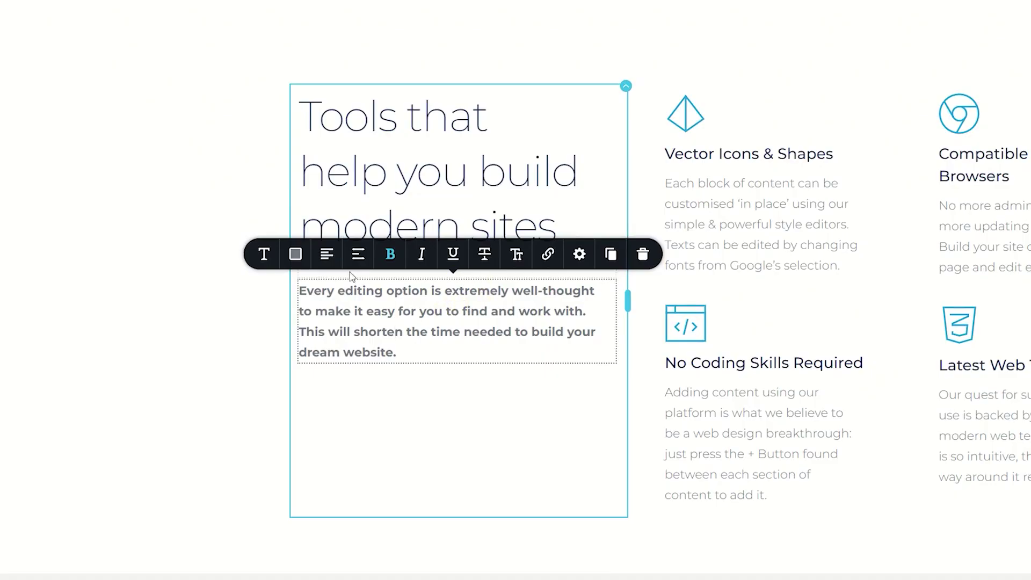
Step: Color the first sentence of the bold paragraph blue, #239DDB
click(301, 254)
click(258, 186)
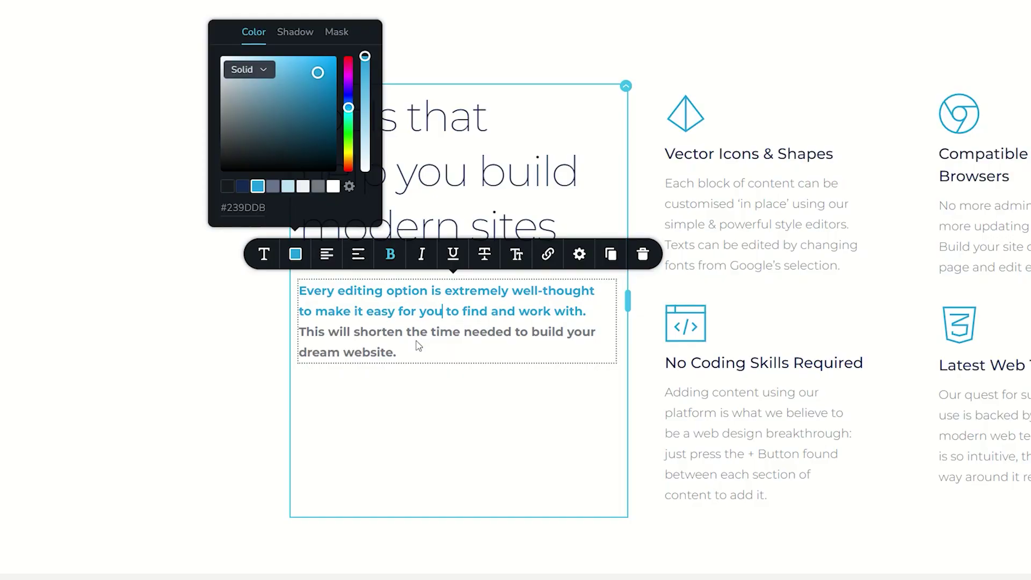
click(435, 347)
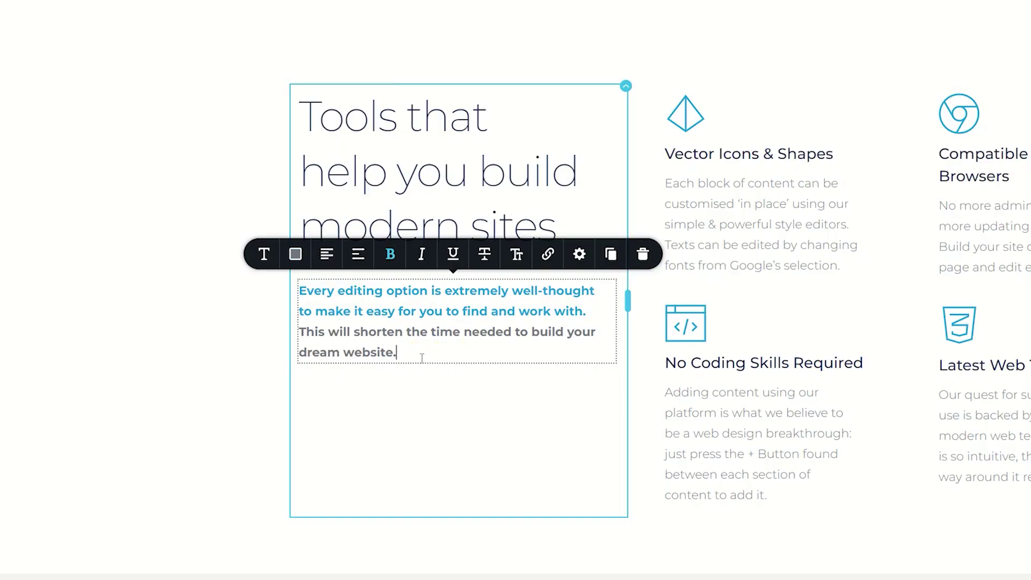
Step: Apply the slate blue-gray palette color to the whole bold paragraph
key(ctrl+a)
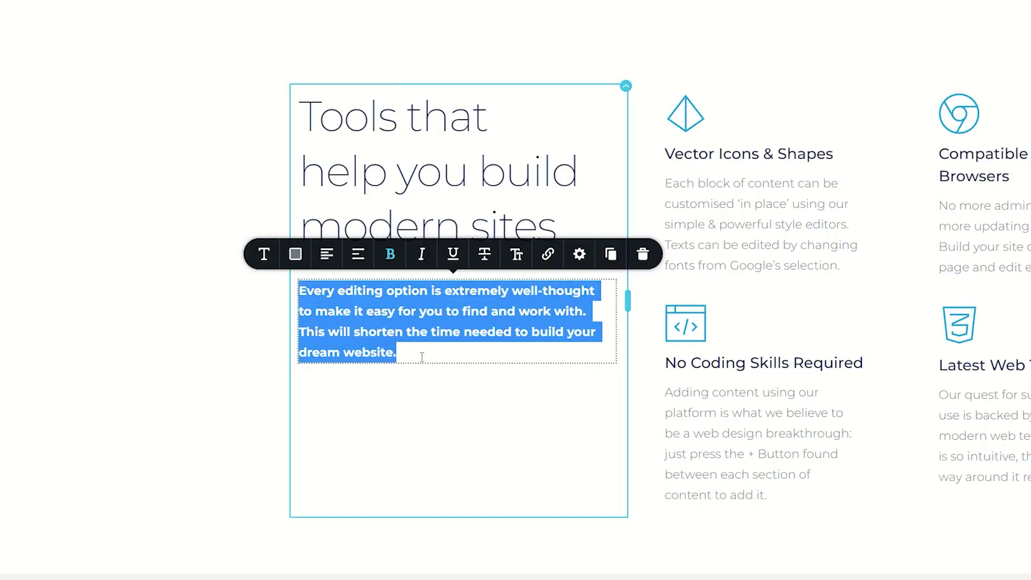
click(297, 256)
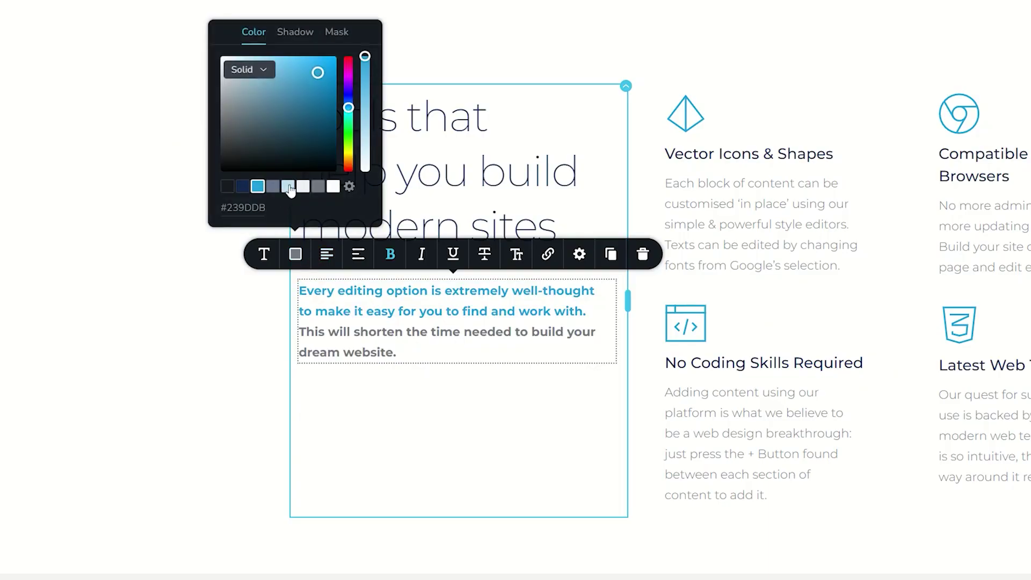
click(273, 186)
click(440, 309)
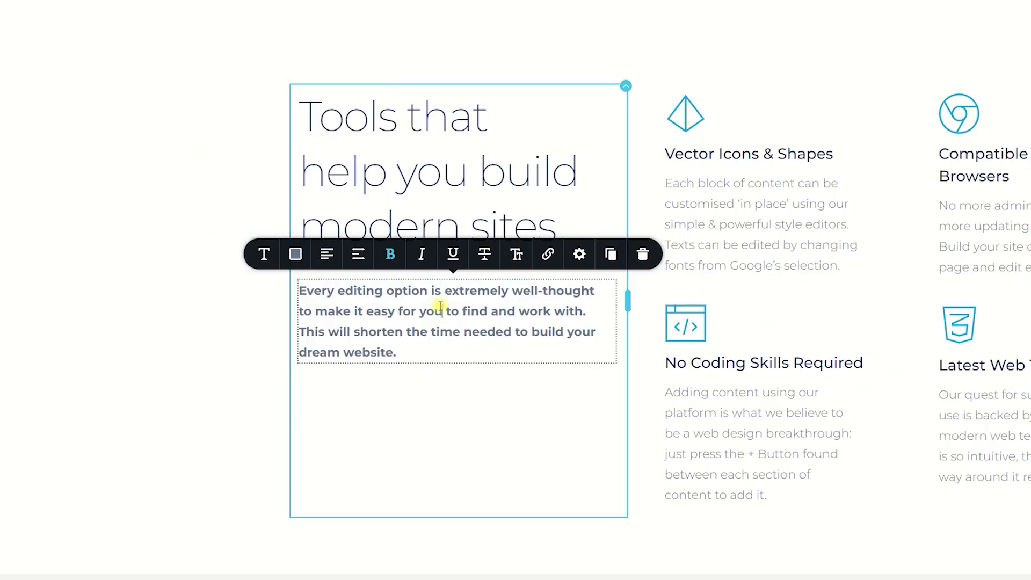
click(435, 353)
Step: Break the bold paragraph into four lines, adding breaks after "well-thought" and after "needed"
click(595, 290)
key(Return)
click(513, 333)
key(Return)
Step: Capitalize the opening "To" of the paragraph's second and fourth lines
click(301, 312)
key(Delete)
key(Delete)
text(T)
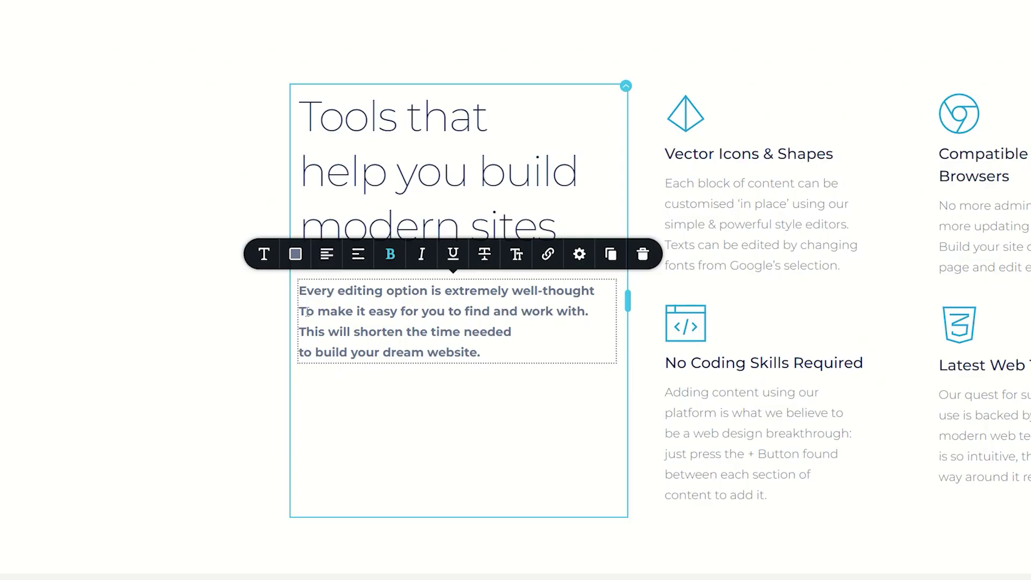
click(299, 352)
key(Delete)
text(T)
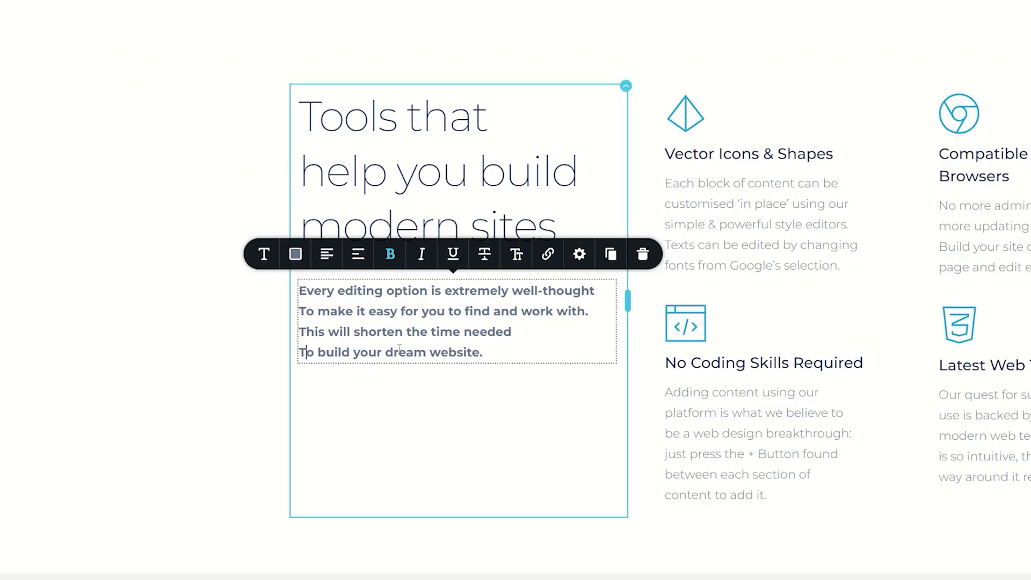
Step: Try numbered and bulleted list formatting on the four lines, then return them to plain text
drag(499, 352, 293, 303)
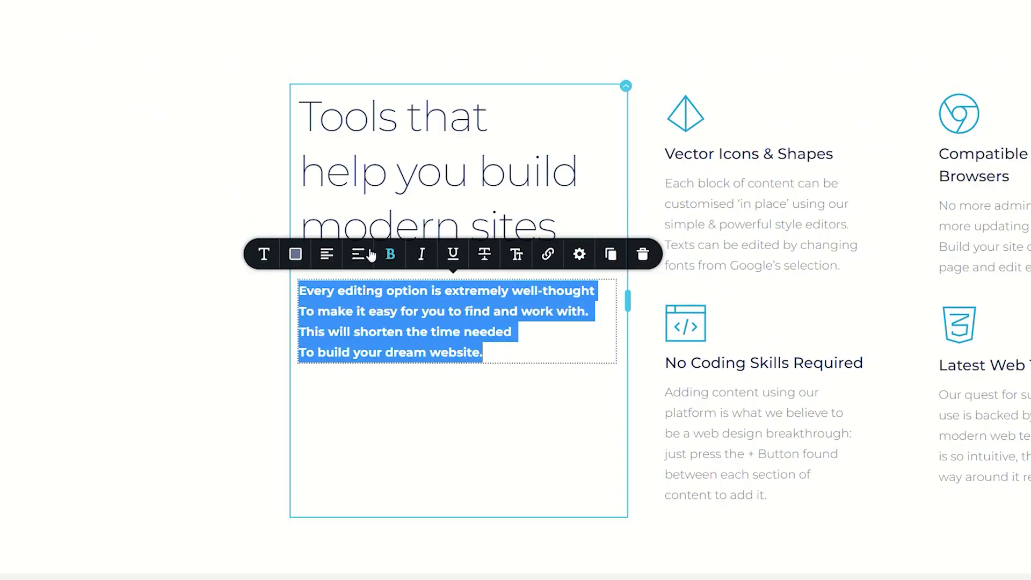
click(328, 258)
click(358, 256)
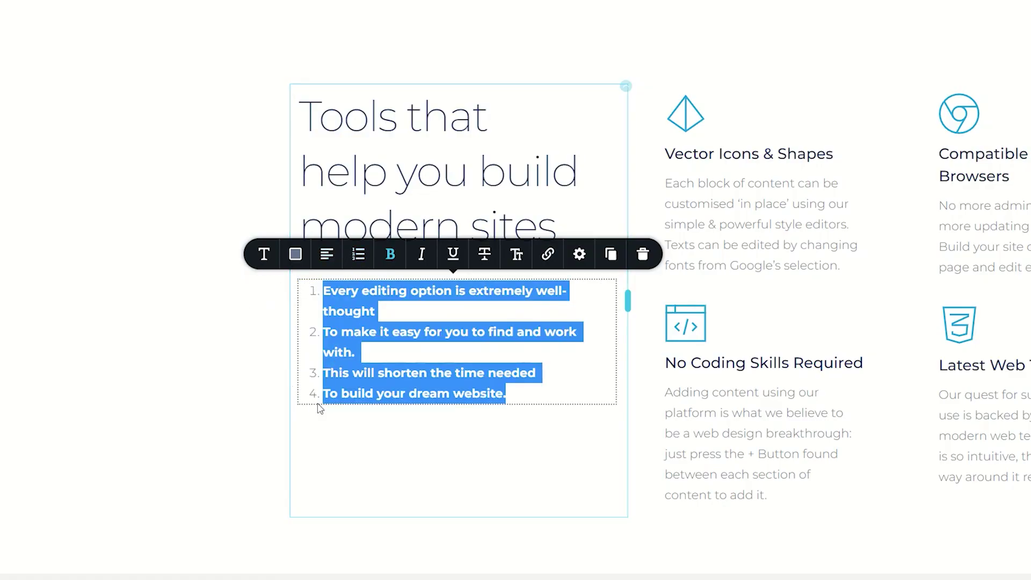
click(358, 254)
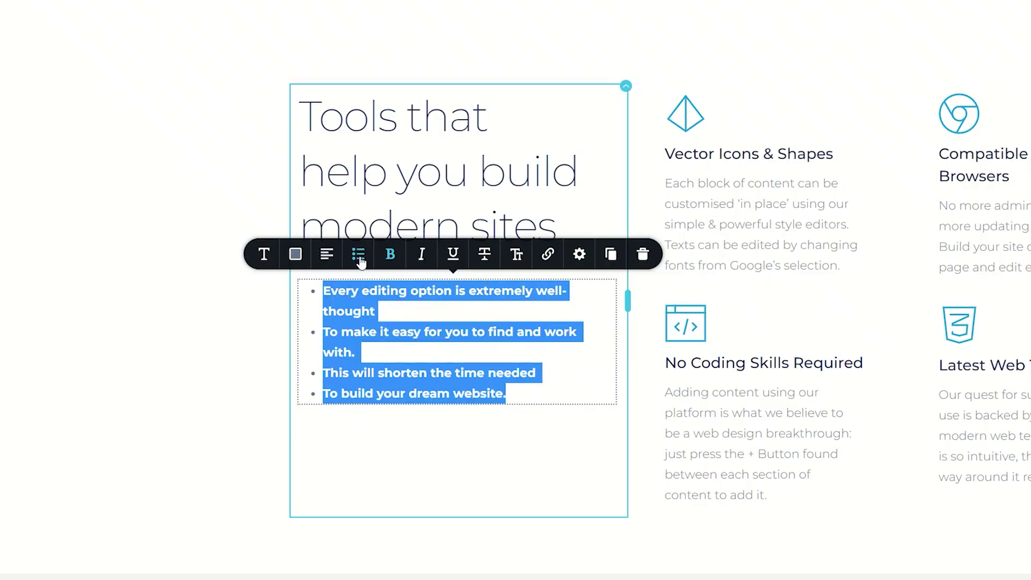
click(359, 257)
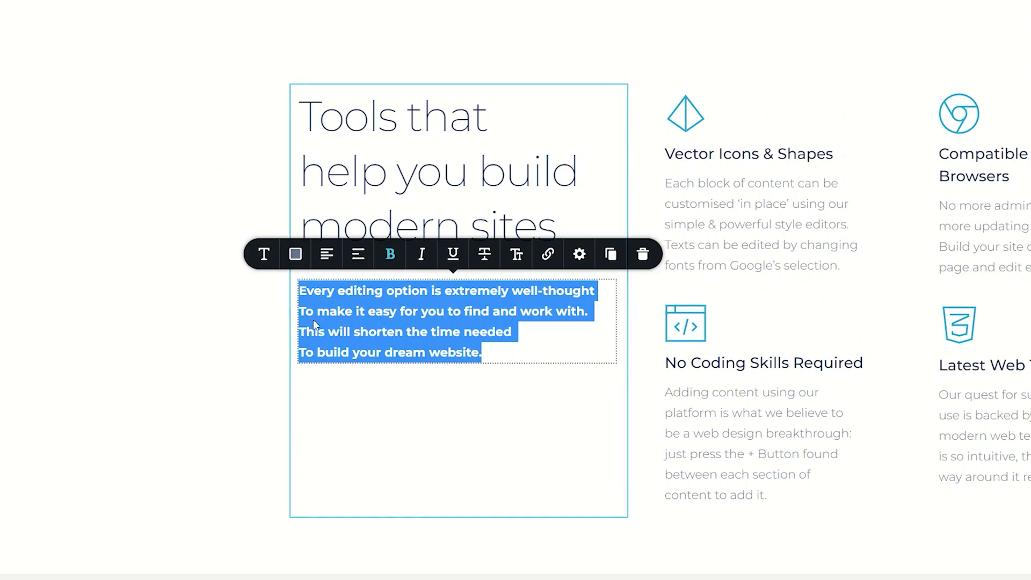
click(530, 347)
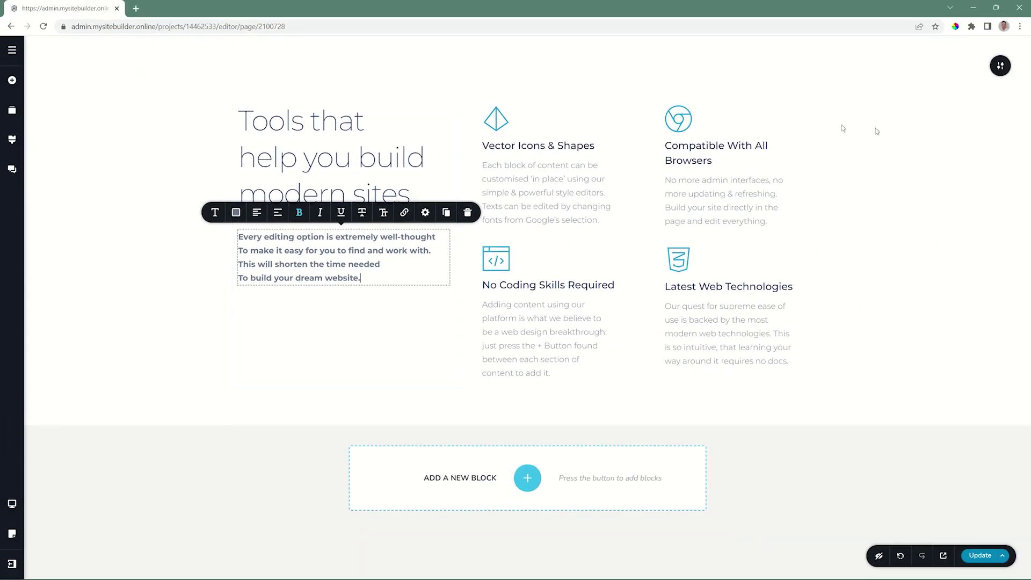
click(917, 250)
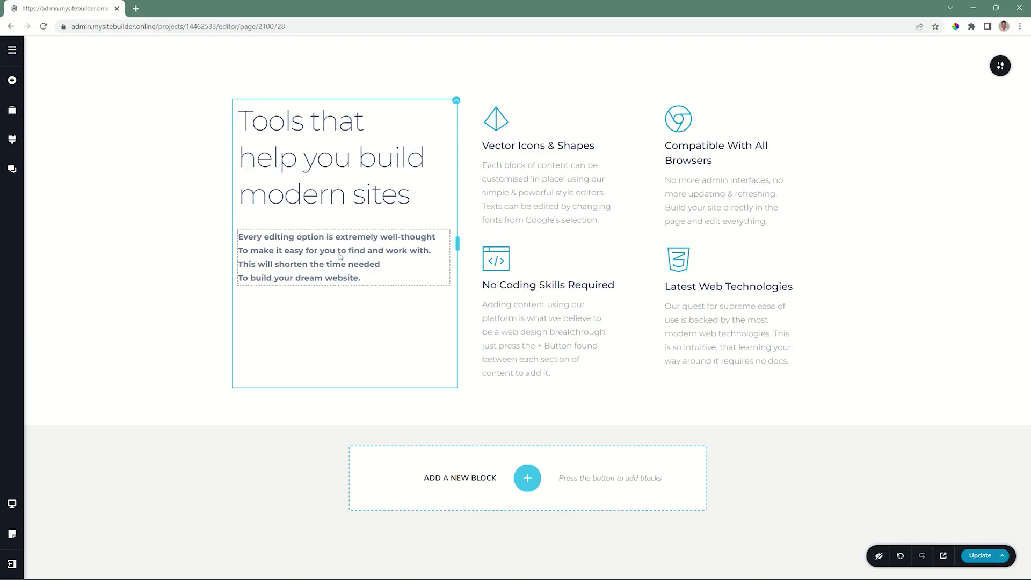
Step: Add a new text element below the four bold lines and place the cursor at the end of its text
click(12, 81)
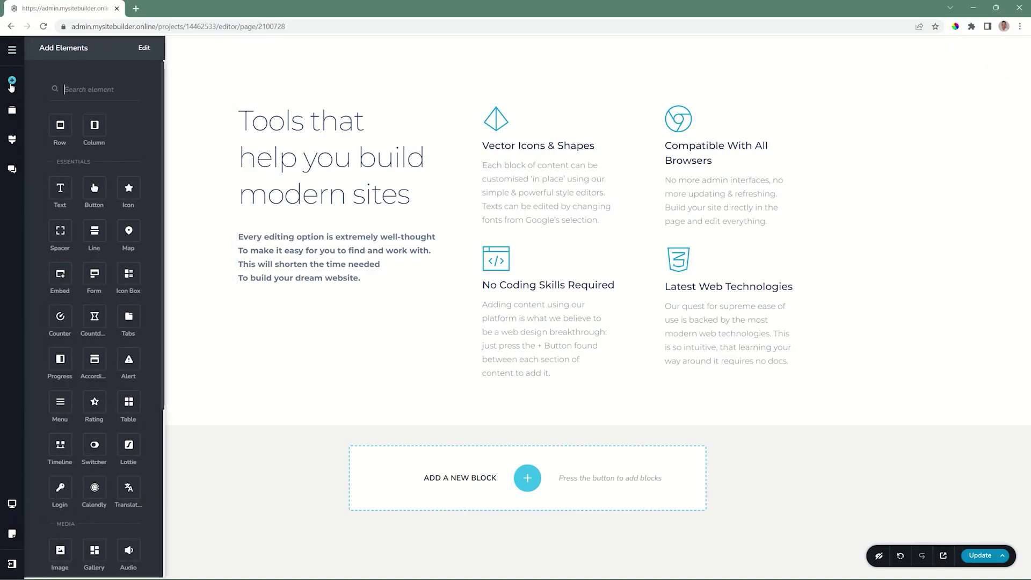
drag(45, 188, 264, 287)
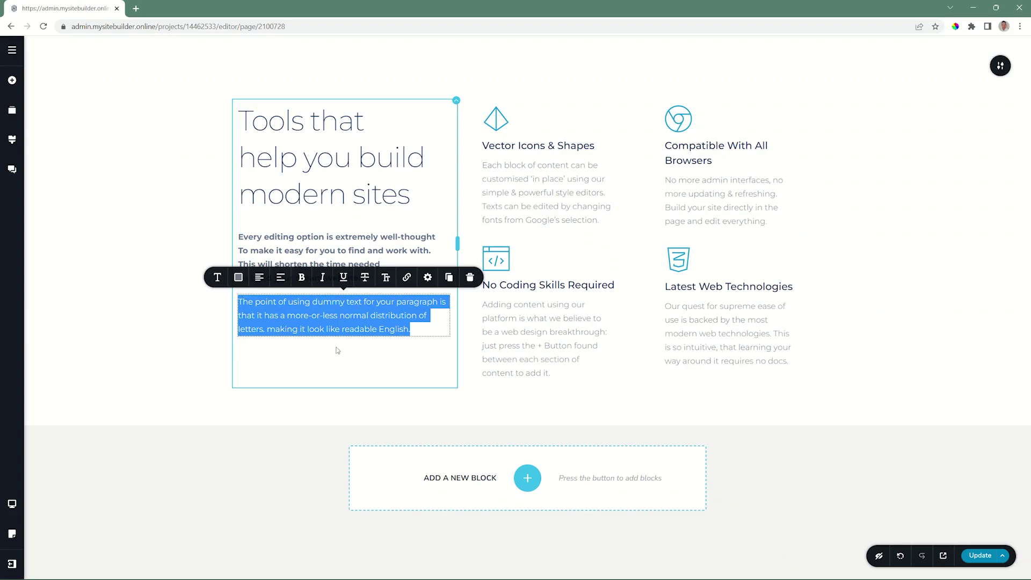
click(424, 334)
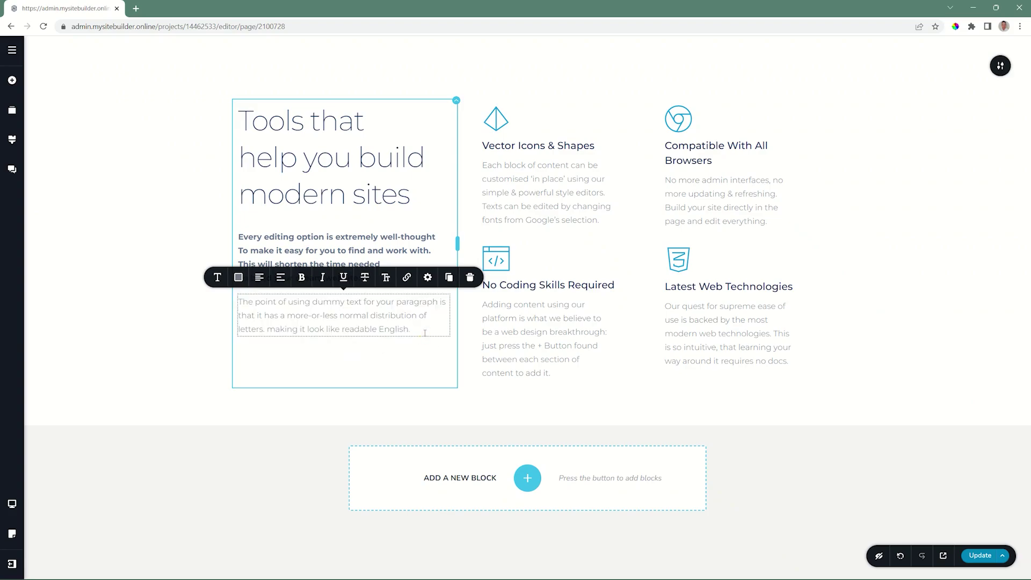
Step: Add three more copies of the dummy-text paragraph below the existing one in the new text element, each on its own line
key(Return)
text(The point of using dummy text for your paragraph is that it has a more-or-less normal distribution of letters. making it look like readable English.)
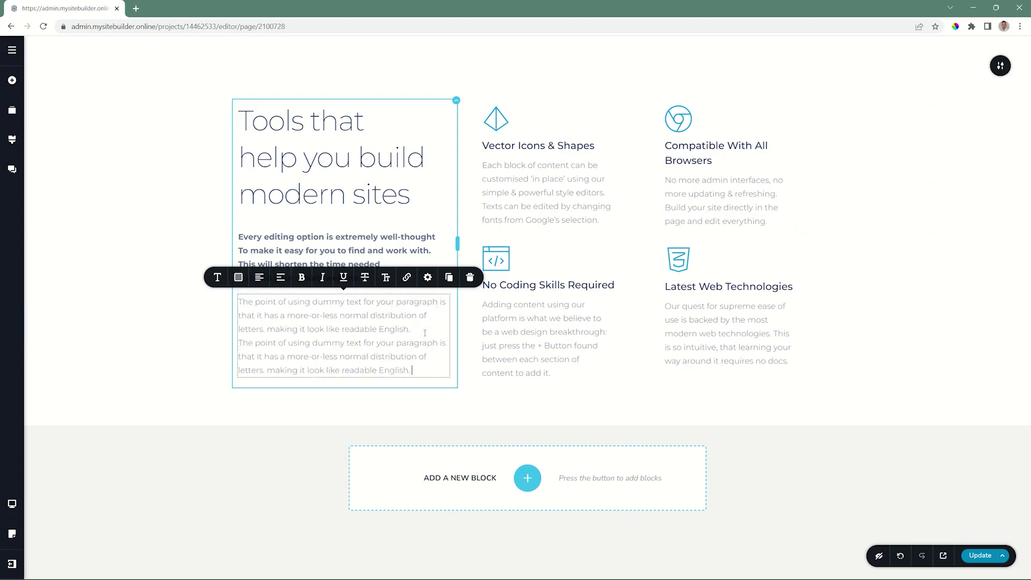
text(The point of using dummy text for your paragraph is that it has a more-or-less normal distribution of letters. making it look like readable English.)
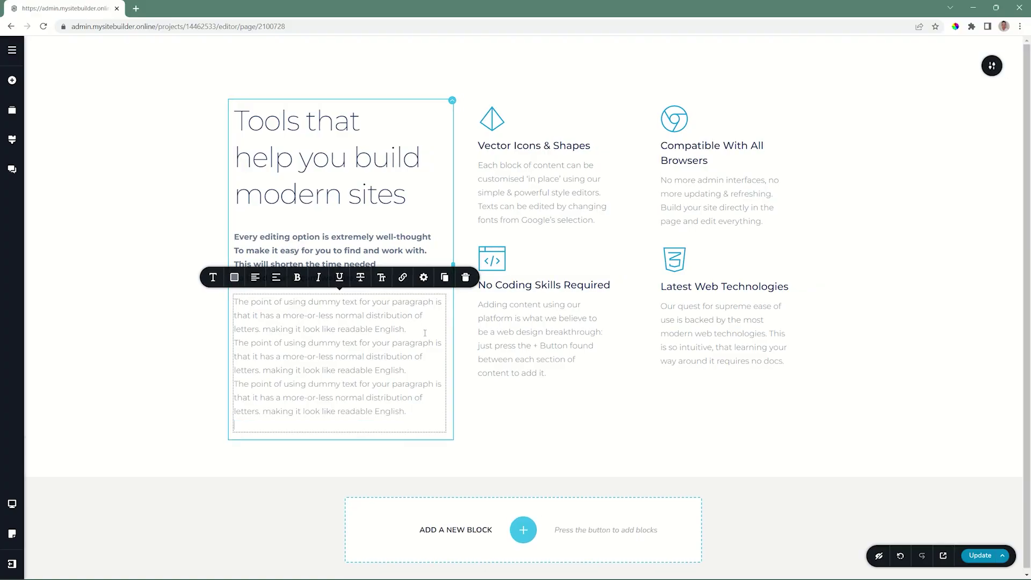
text(The point of using dummy text for your paragraph is that it has a more-or-less normal distribution of letters. making it look like readable English.)
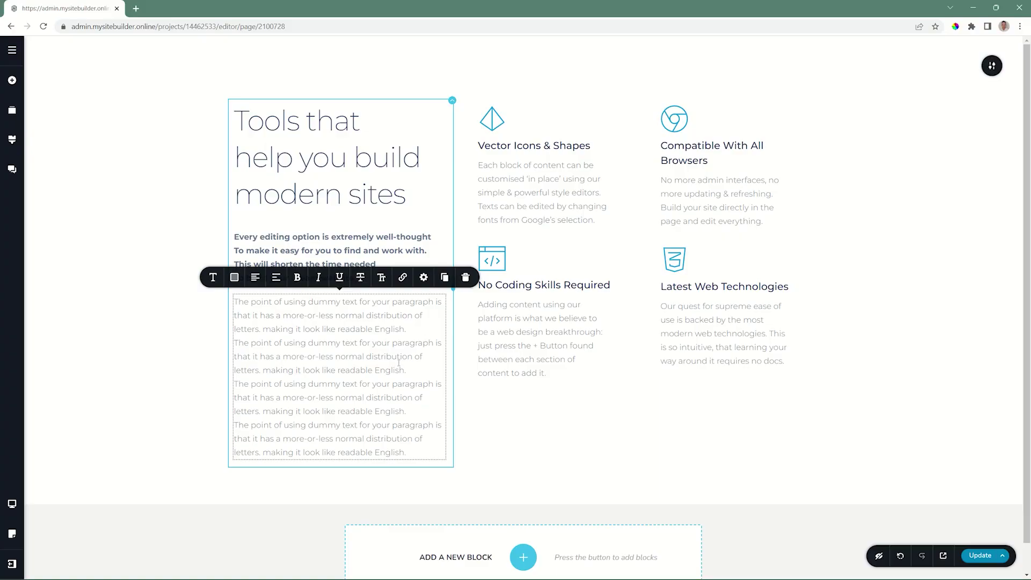
Step: Set the gap above to 14 for all four dummy-text paragraphs
key(ctrl+a)
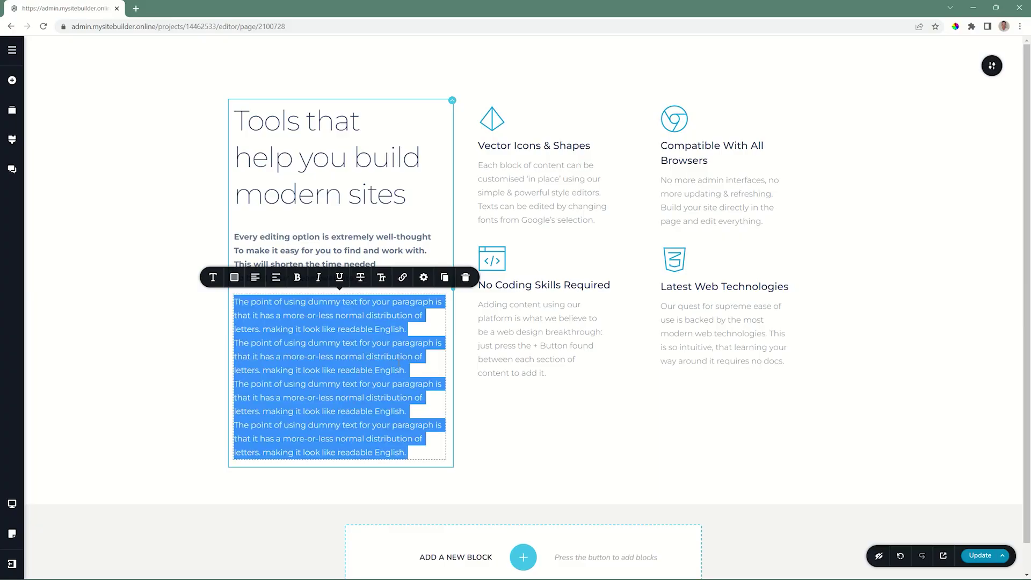
click(425, 279)
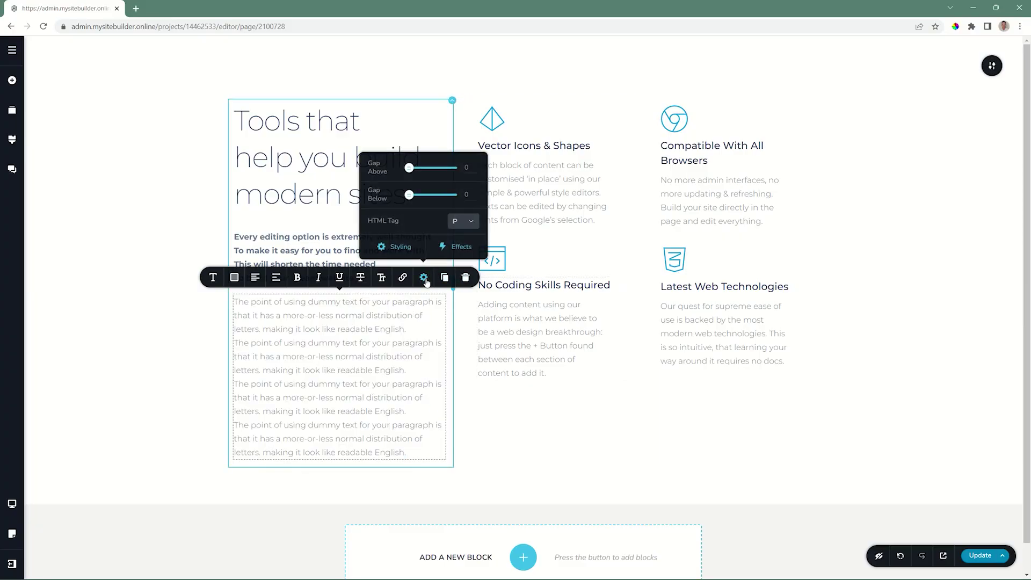
drag(409, 167, 415, 168)
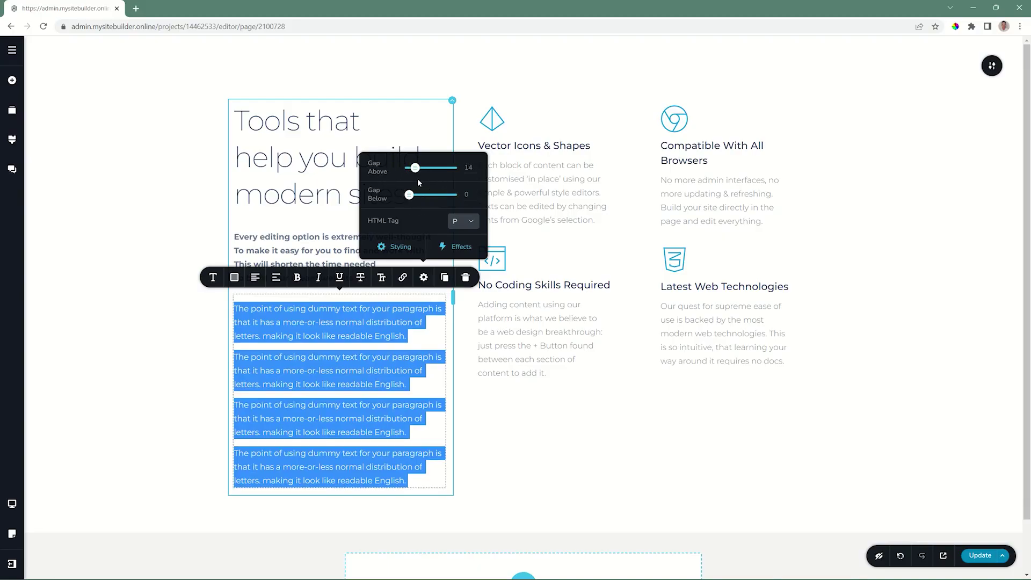
click(319, 405)
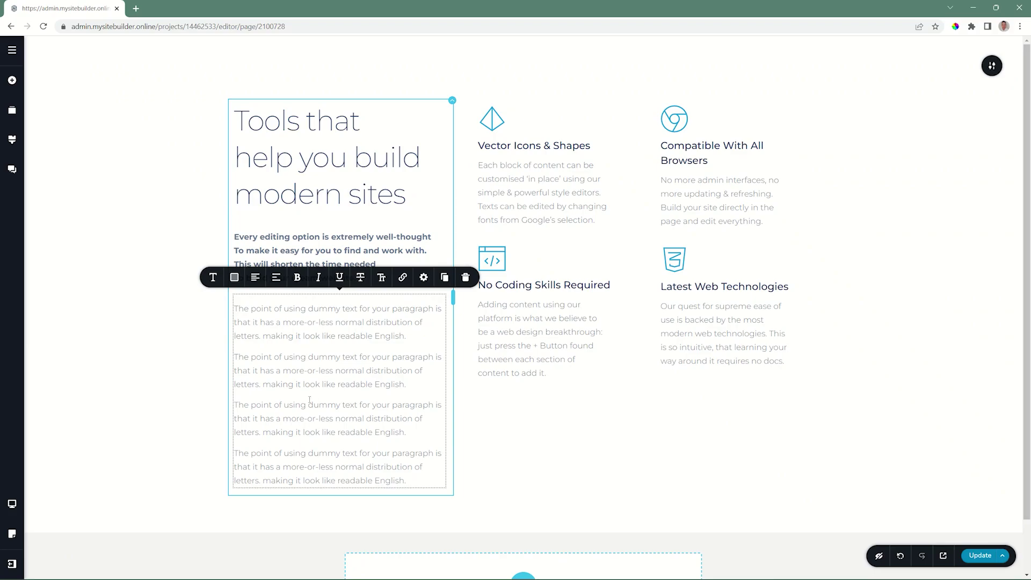
click(339, 392)
Step: Examine the HTML tag options and the typography presets available for the "Tools that help you build modern sites" heading
click(373, 159)
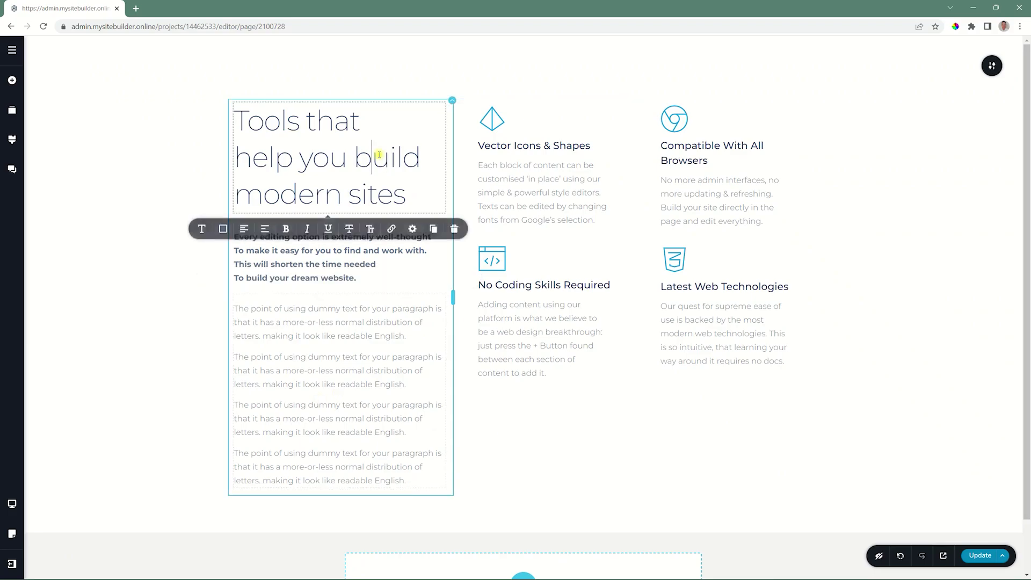
click(412, 231)
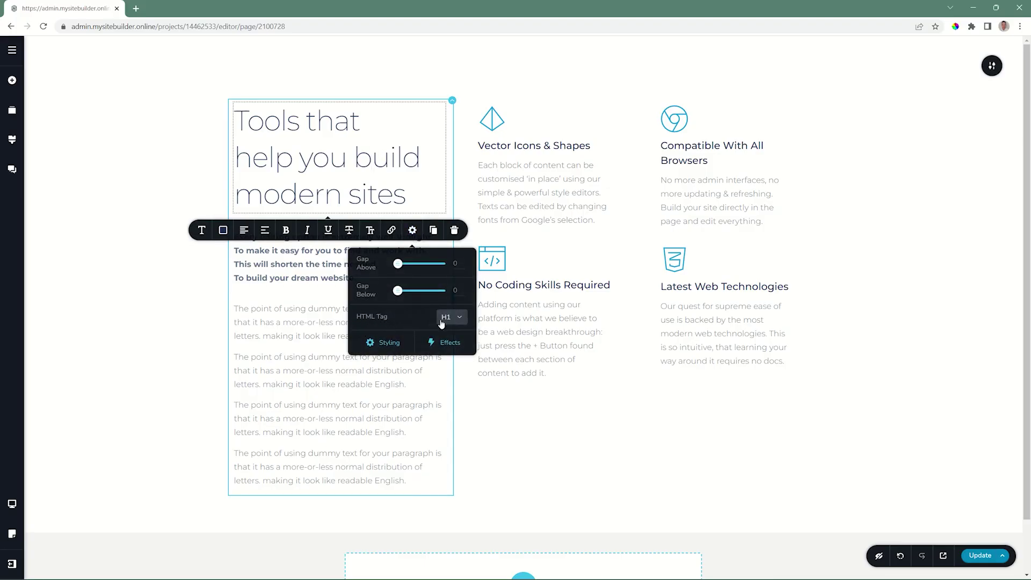
click(459, 318)
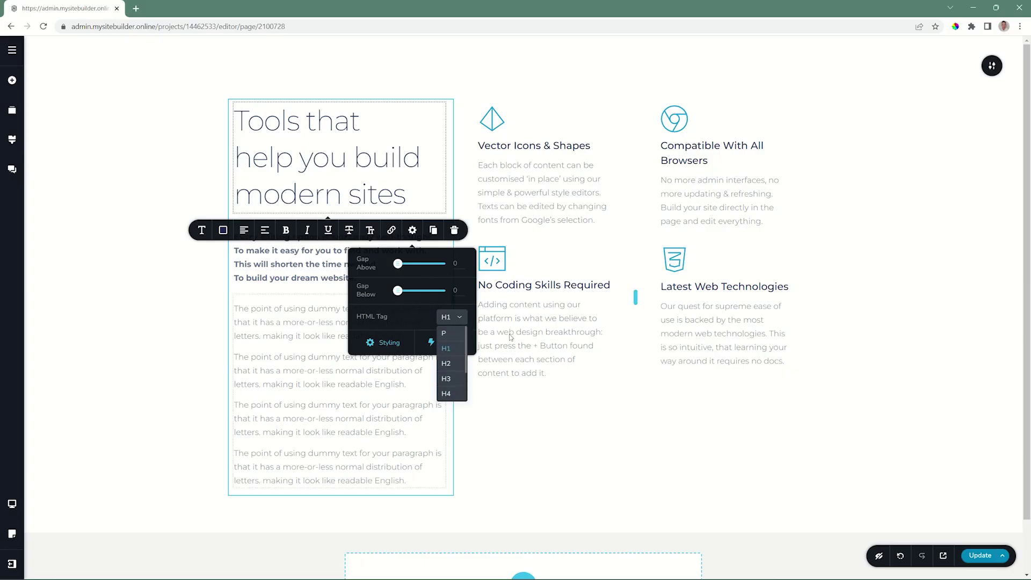
click(457, 319)
click(201, 230)
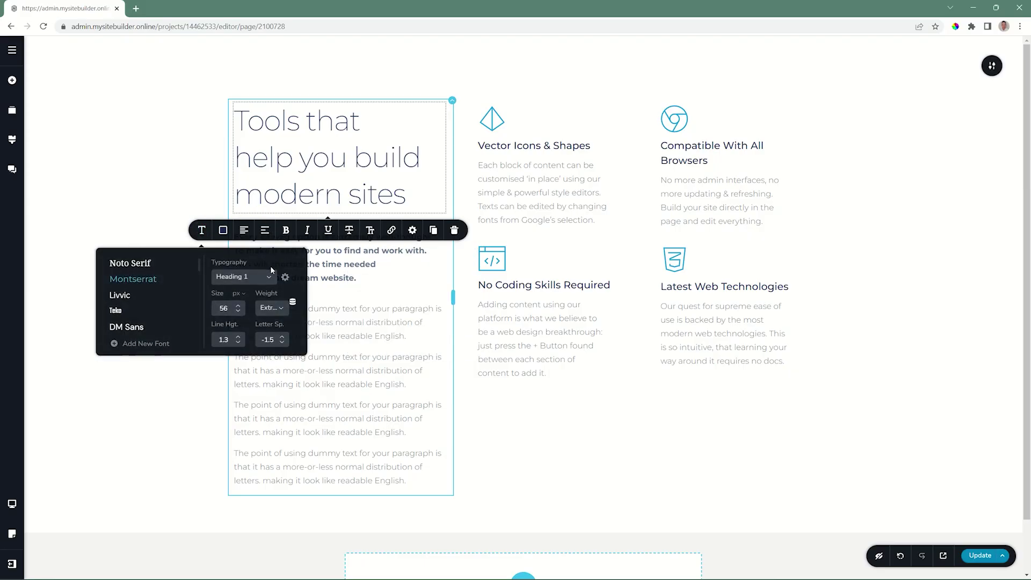
click(265, 276)
scroll(244, 321, down, 1)
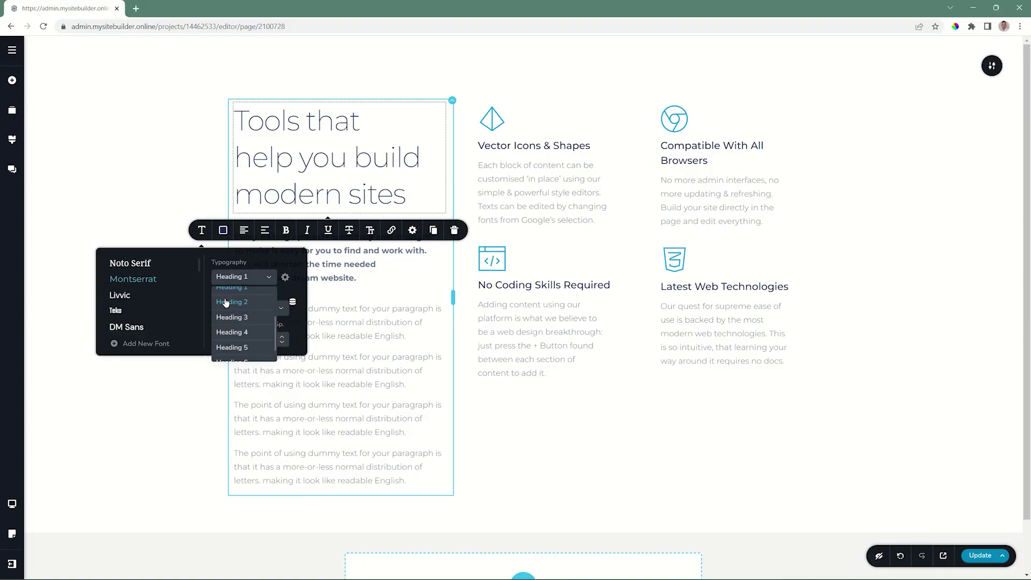
scroll(226, 304, up, 1)
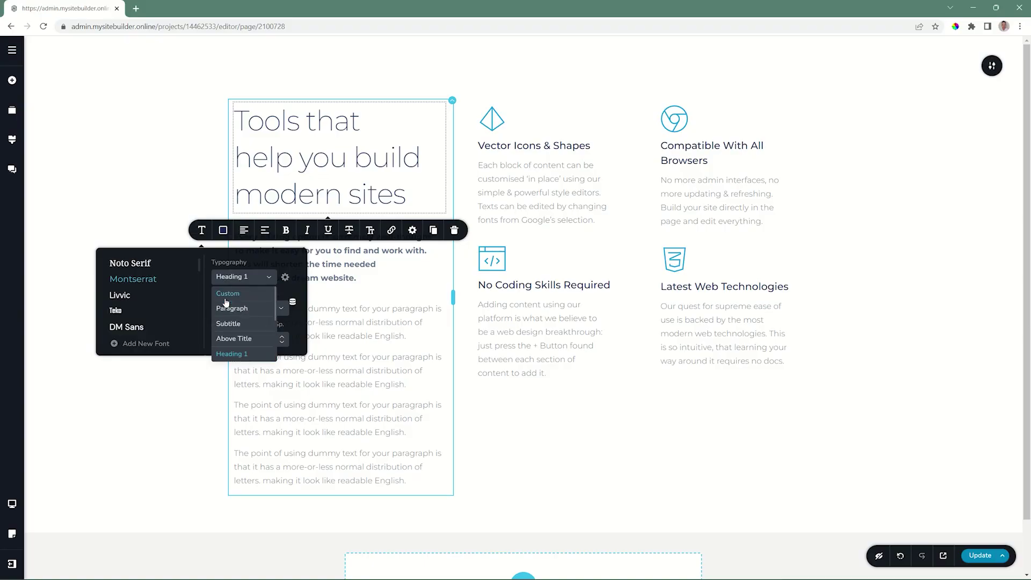
Step: Set the HTML tag of the "Tools that help you build modern sites" heading to H2 and deselect it
click(412, 230)
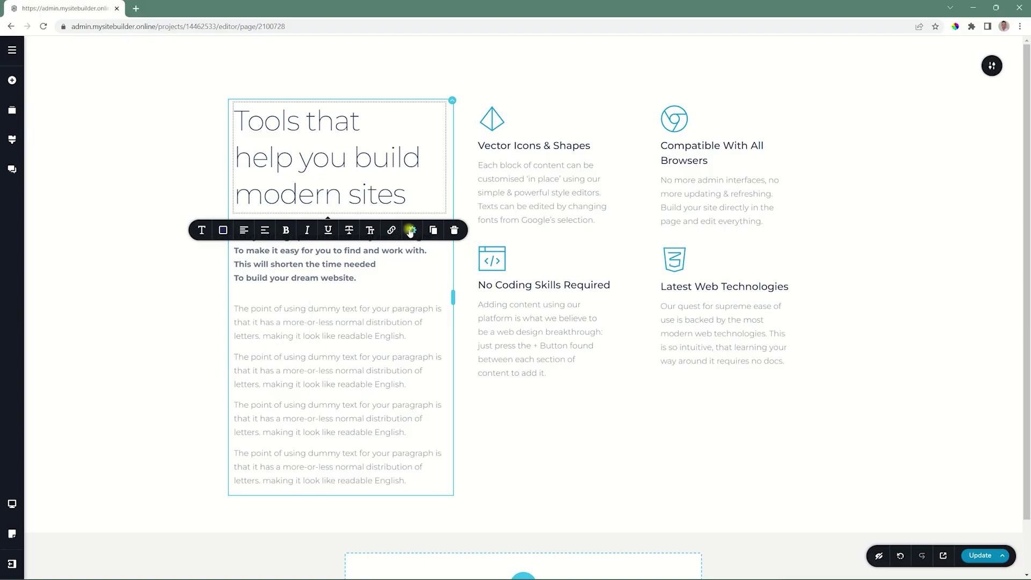
click(465, 319)
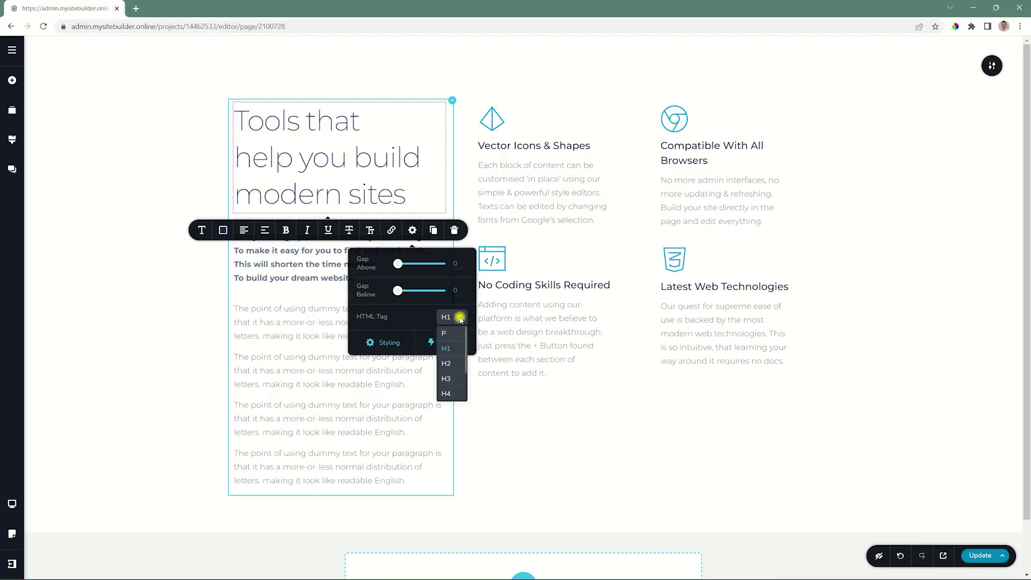
click(445, 353)
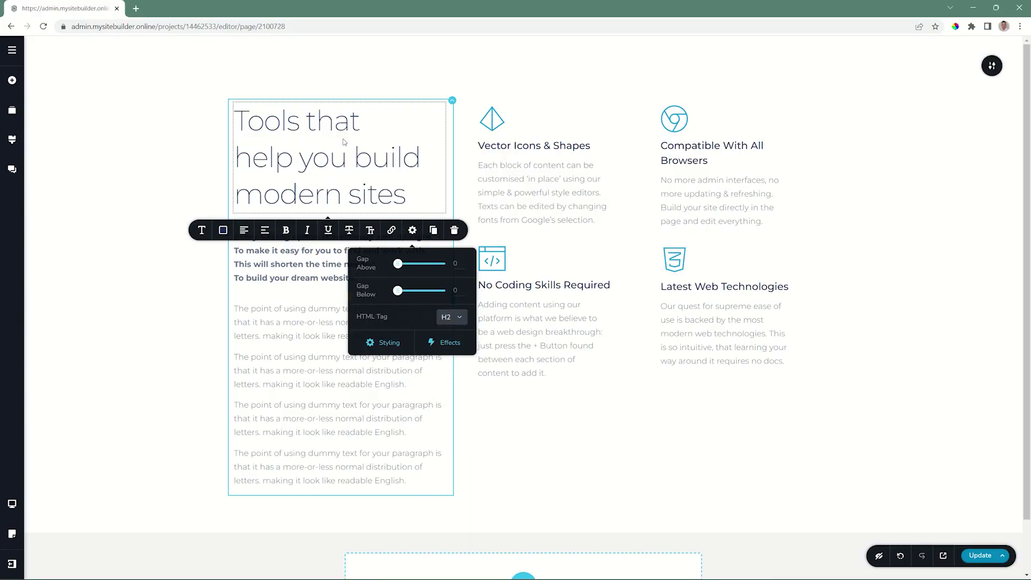
click(874, 340)
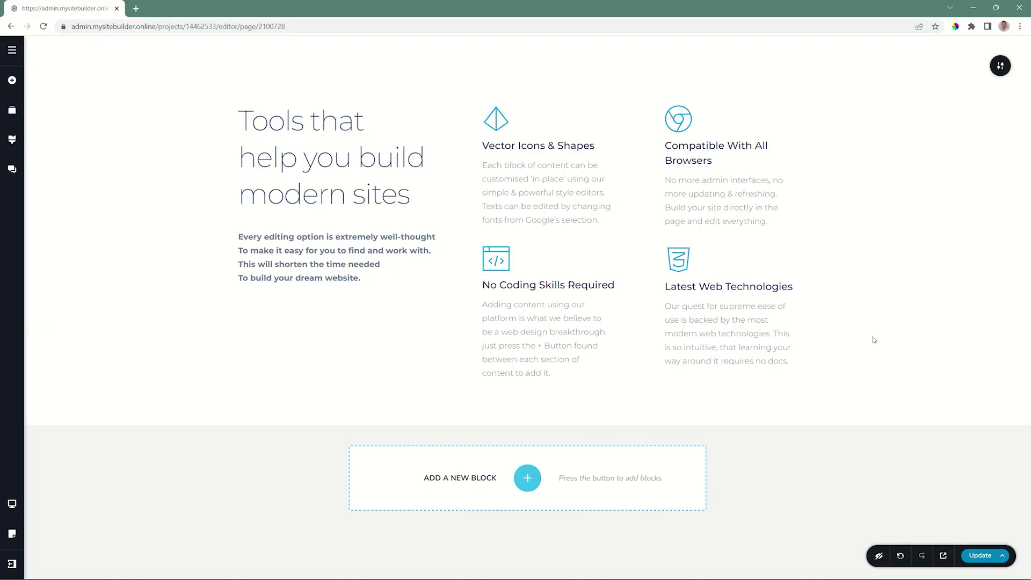
Step: Switch the page to tablet view and open the typography settings of the "Tools that help you build modern sites" heading
mouse_move(12, 504)
click(58, 498)
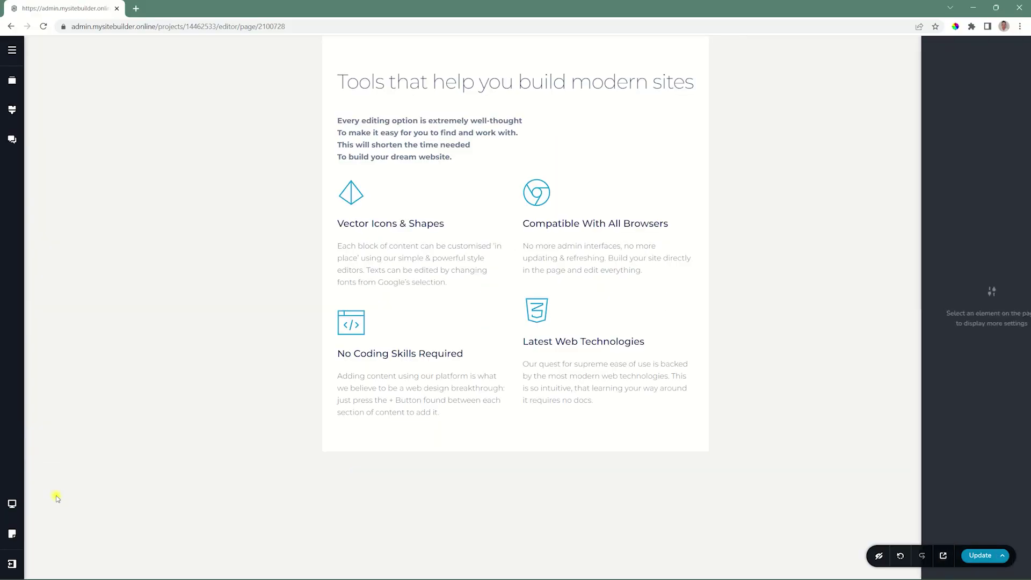
click(428, 88)
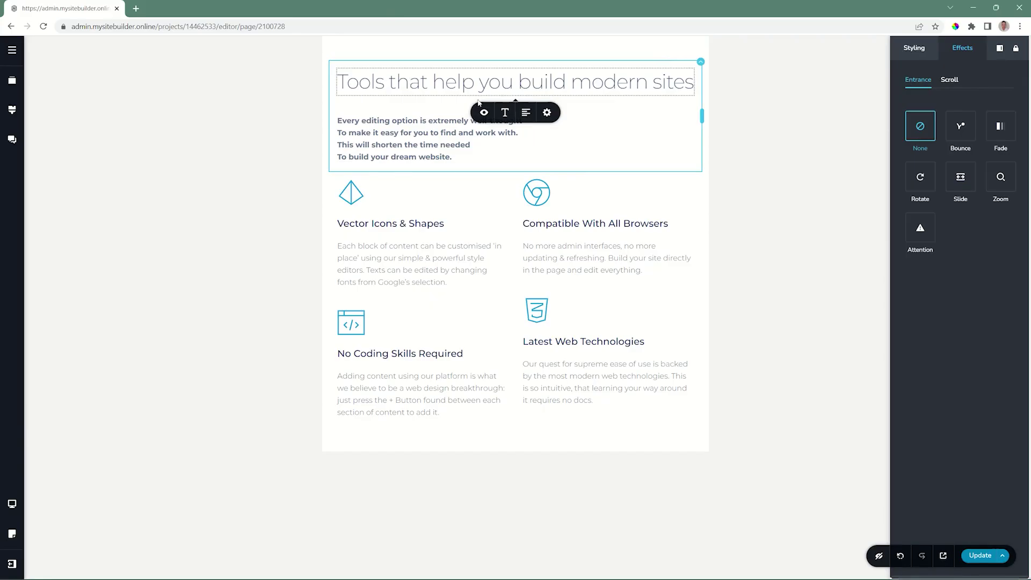
click(505, 113)
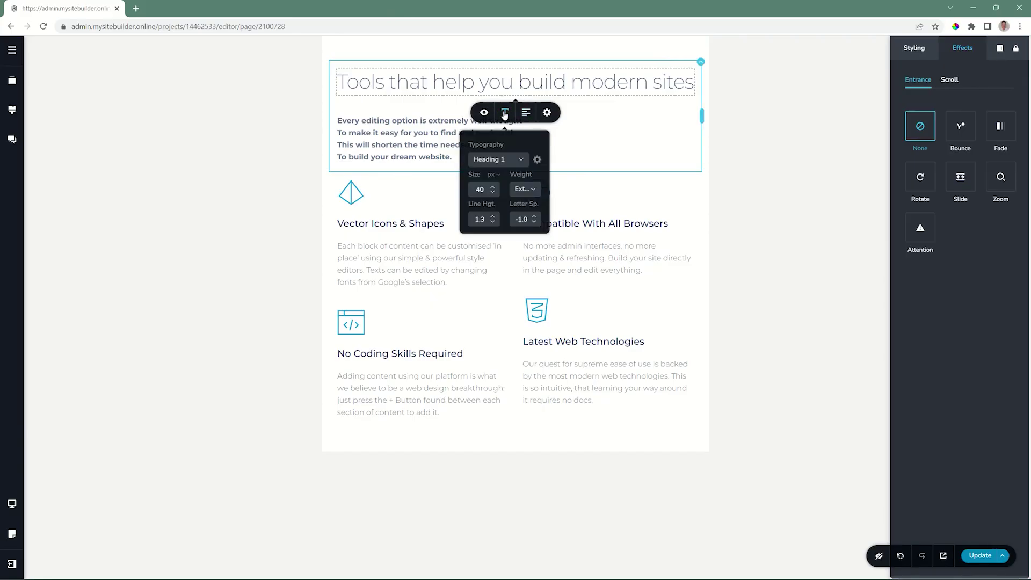